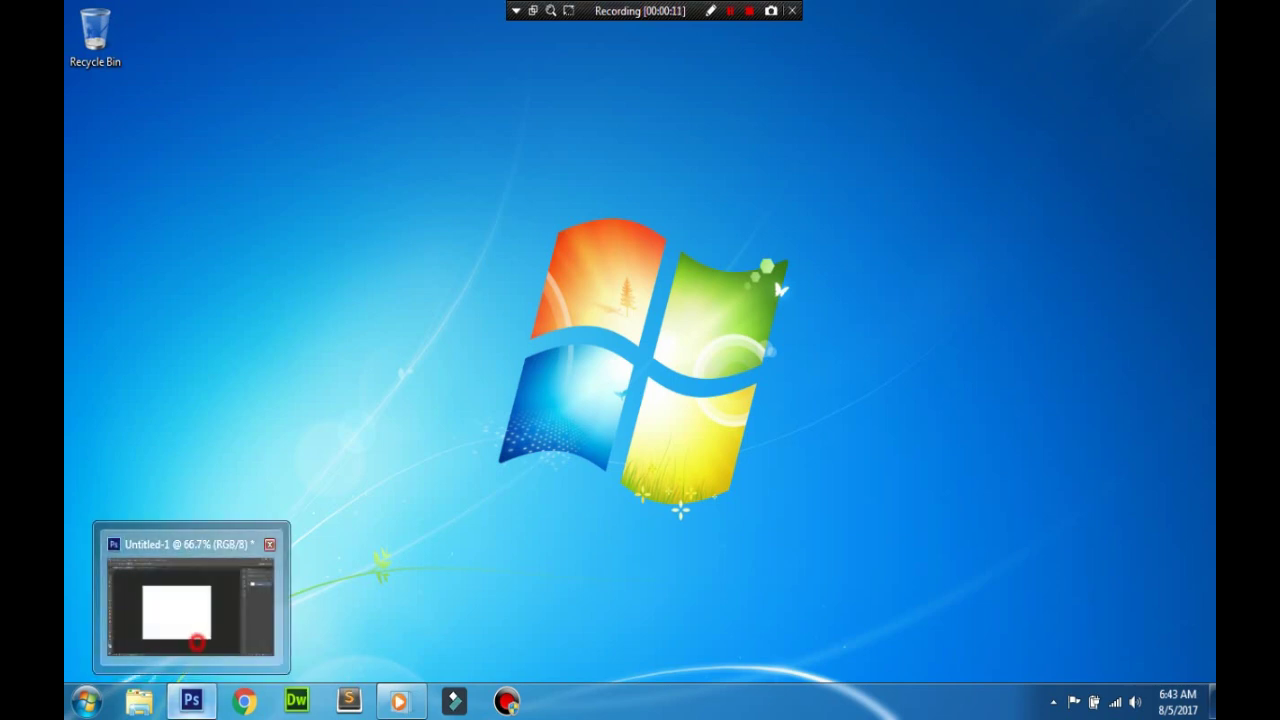
- Restore Photoshop, glance at the students photo, and return to the blank Untitled-1 document
left_click(192, 600)
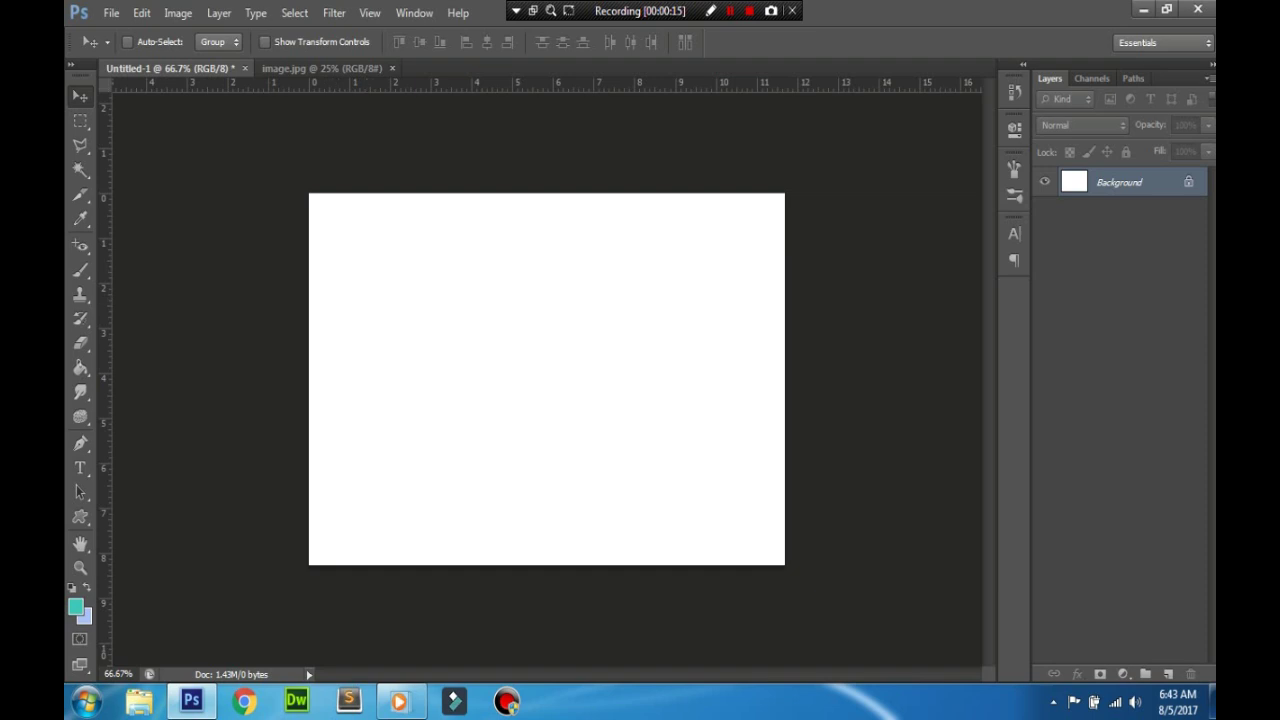
left_click(322, 68)
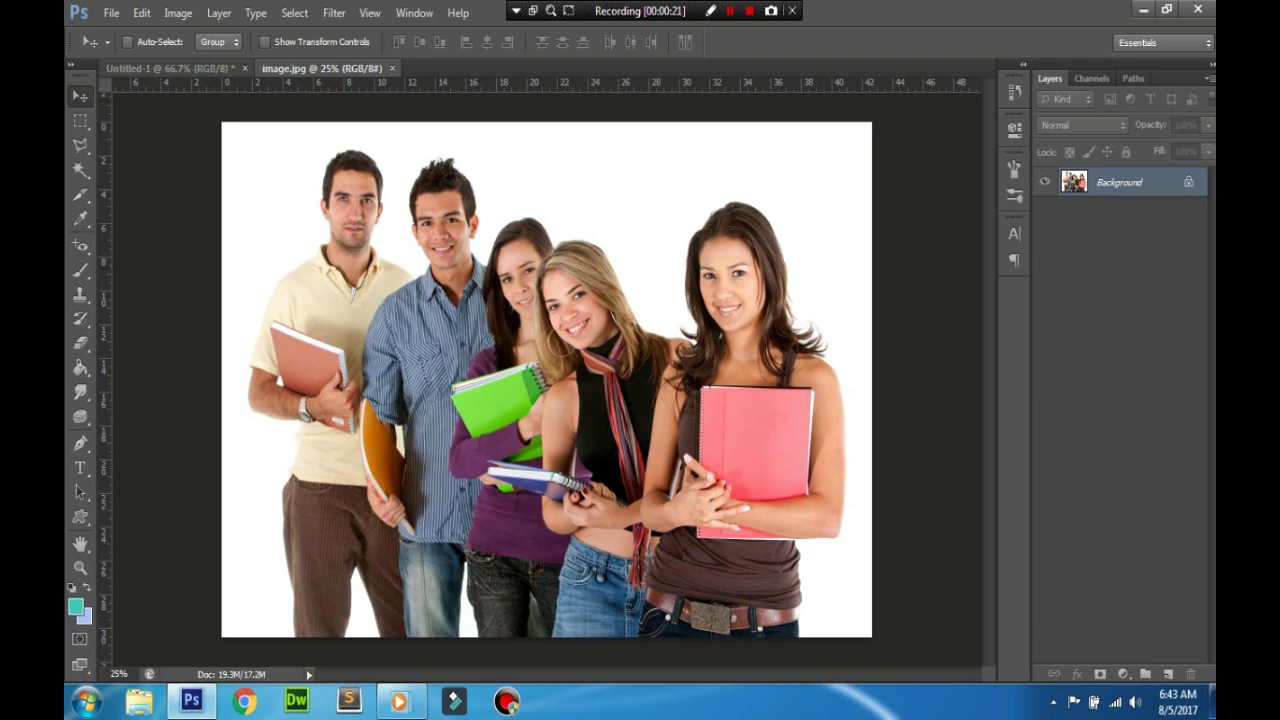
key("ctrl+Tab")
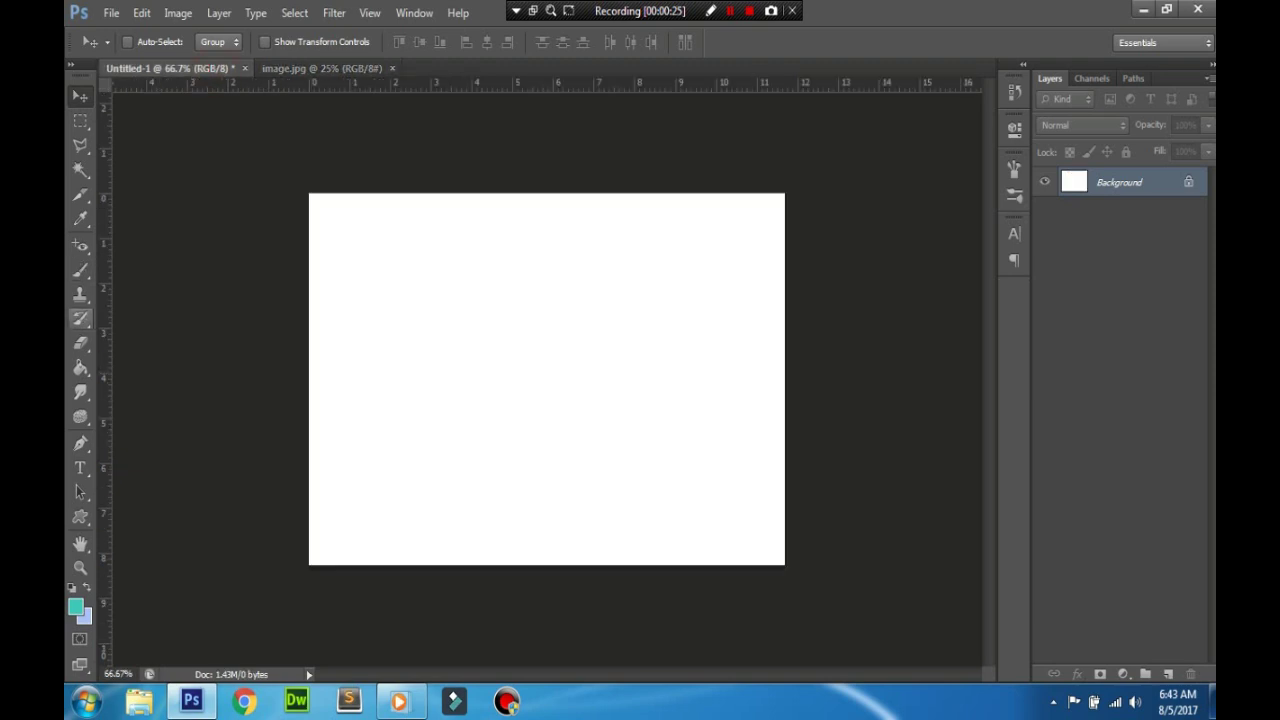
left_click(80, 367)
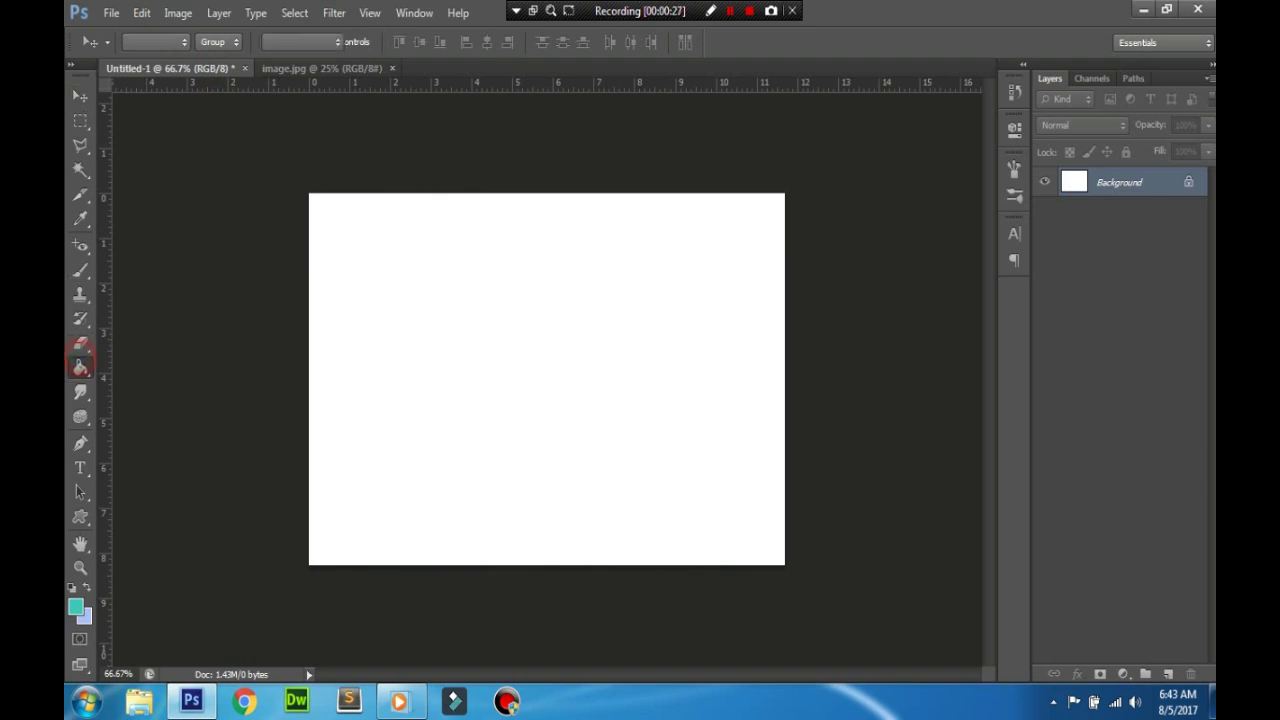
- Fill the canvas teal and draw a heart preset custom shape left of centre
left_click(340, 354)
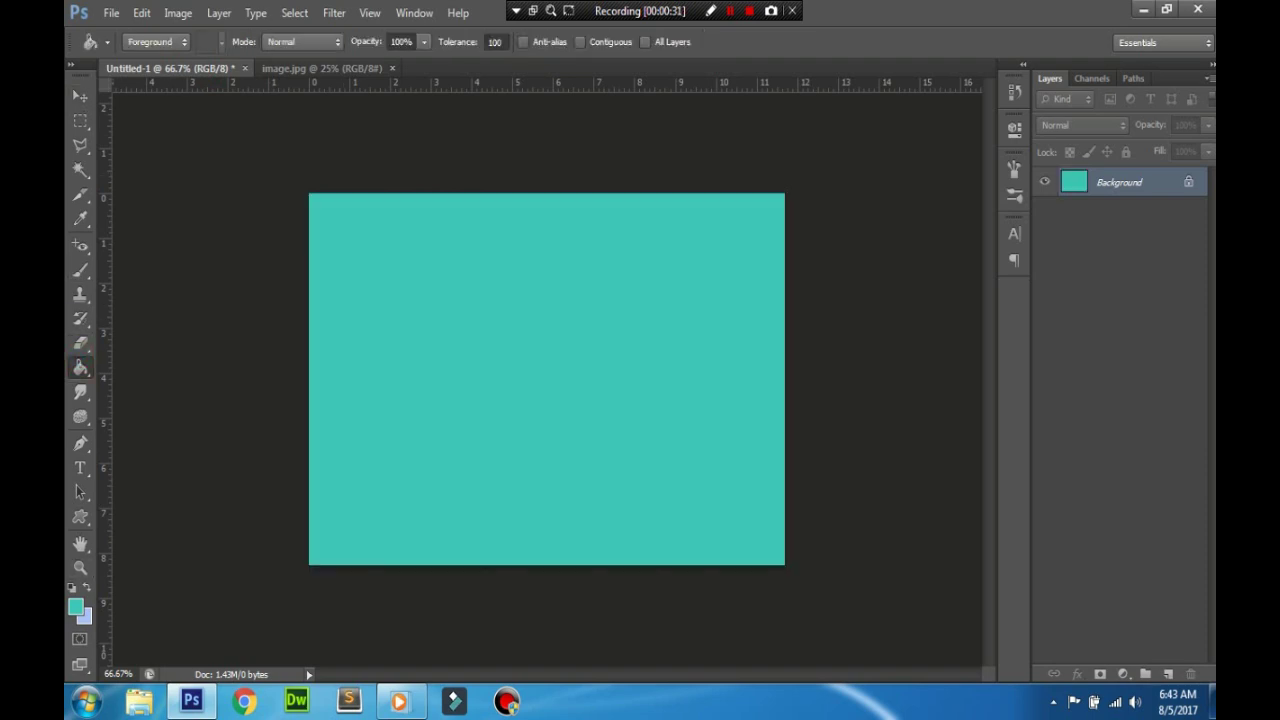
left_click(81, 517)
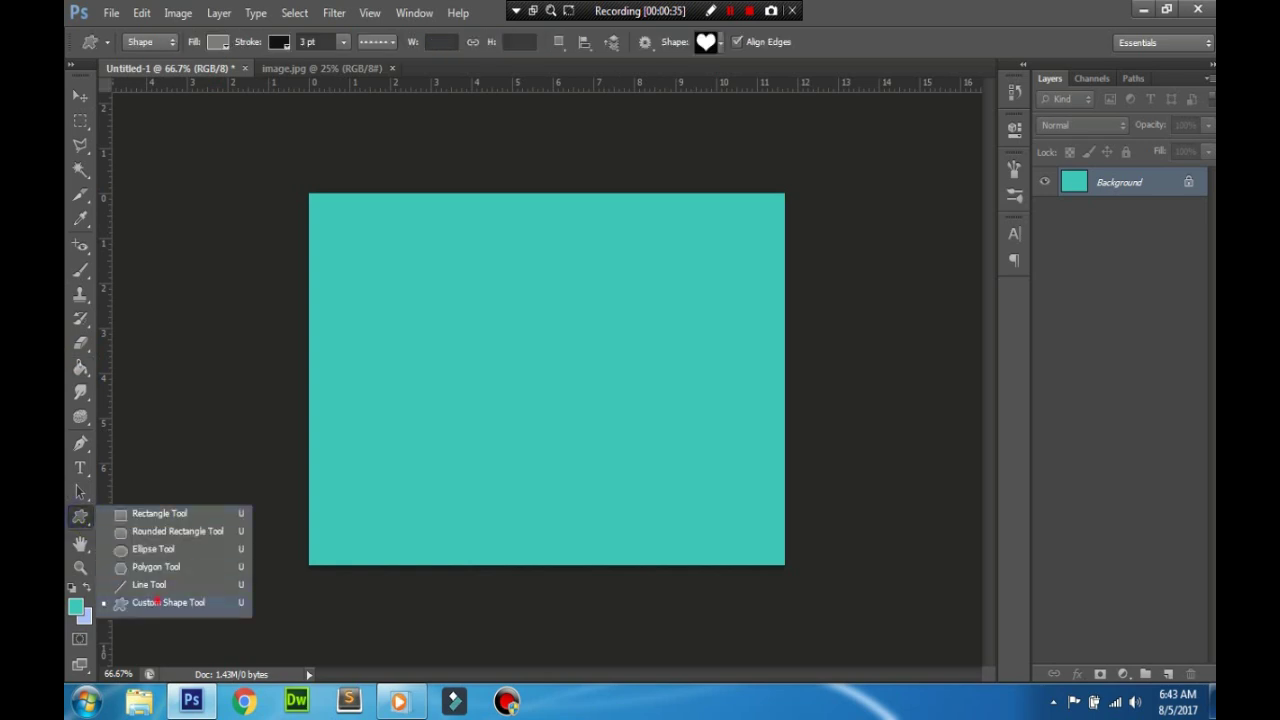
left_click(157, 602)
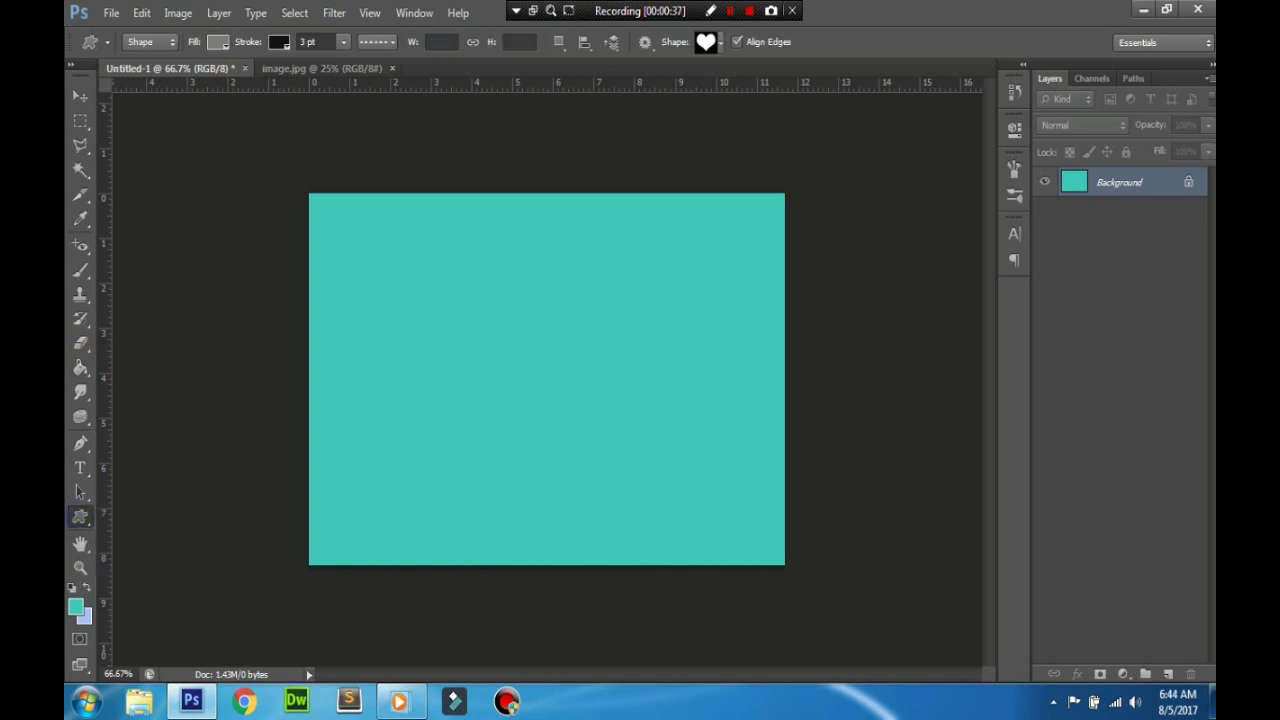
left_click(720, 42)
mouse_move(520, 528)
left_mouse_down()
mouse_move(405, 268)
mouse_move(250, 311)
left_mouse_up()
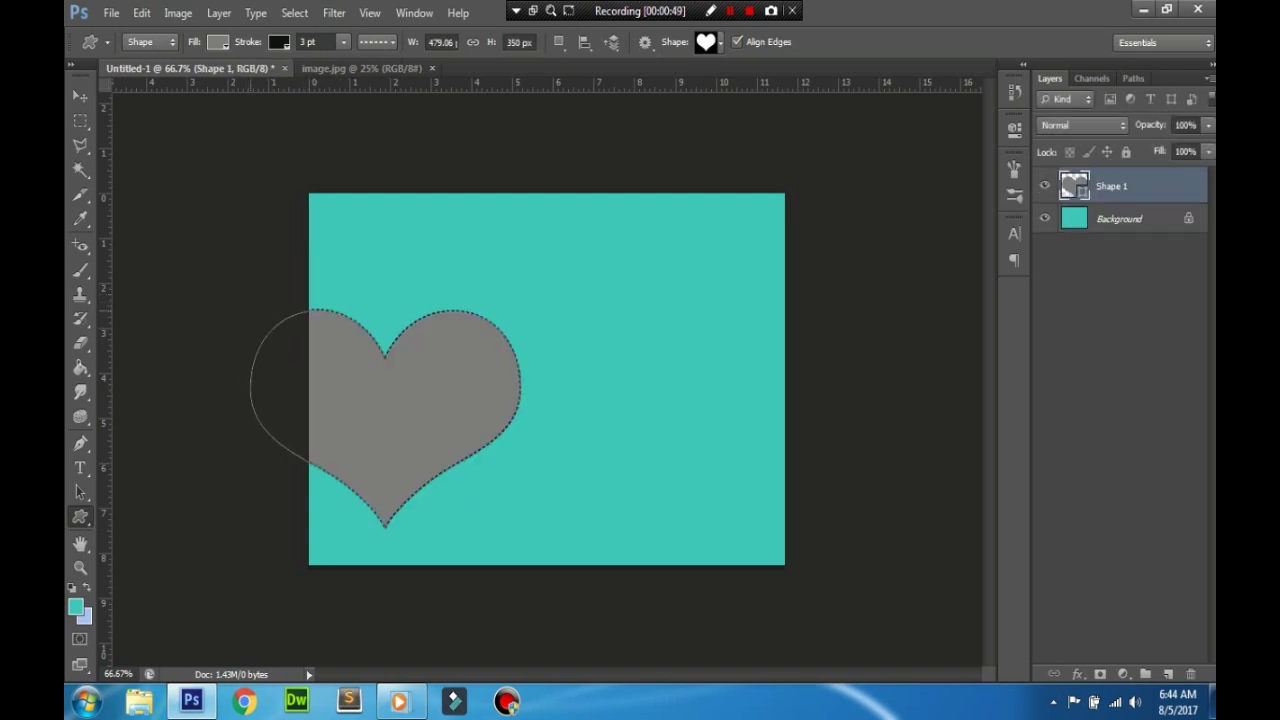
- Free-transform the heart into the centre, stretching it wider and taller to fill the canvas
key("ctrl+t")
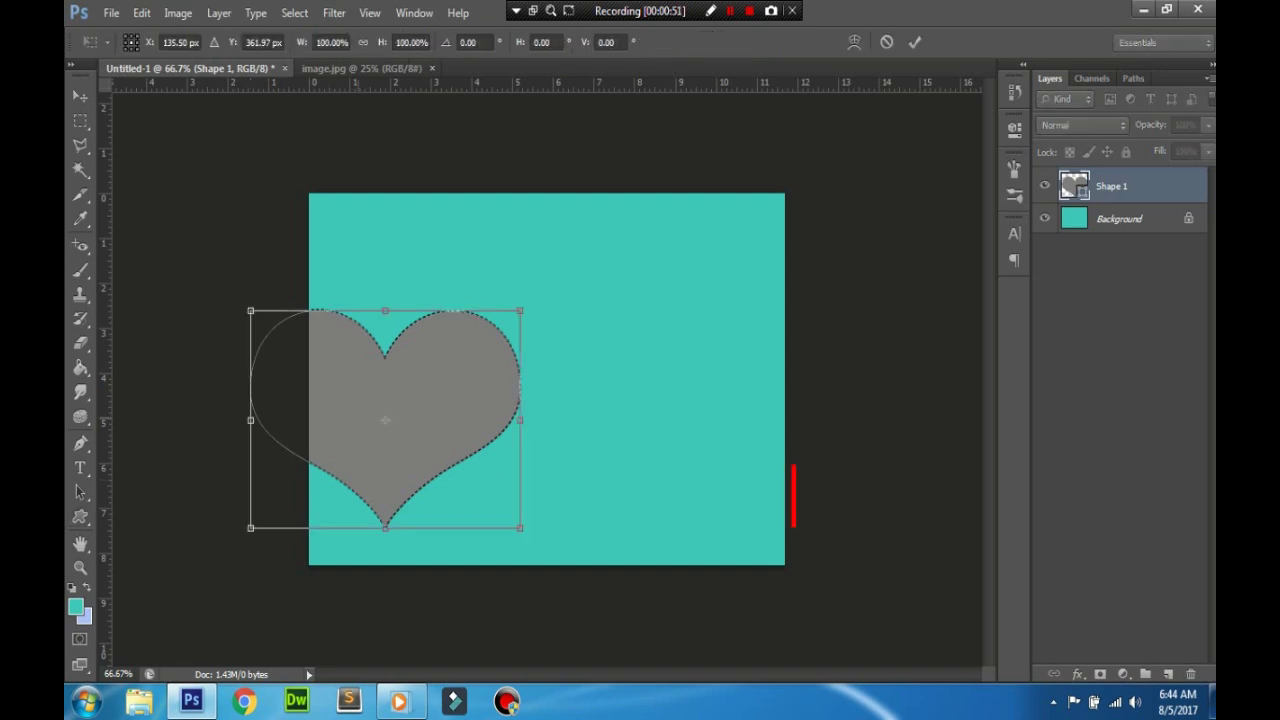
mouse_move(357, 418)
left_mouse_down()
mouse_move(498, 412)
mouse_move(503, 393)
left_mouse_up()
mouse_move(661, 305)
left_mouse_down()
mouse_move(737, 231)
mouse_move(739, 193)
left_mouse_up()
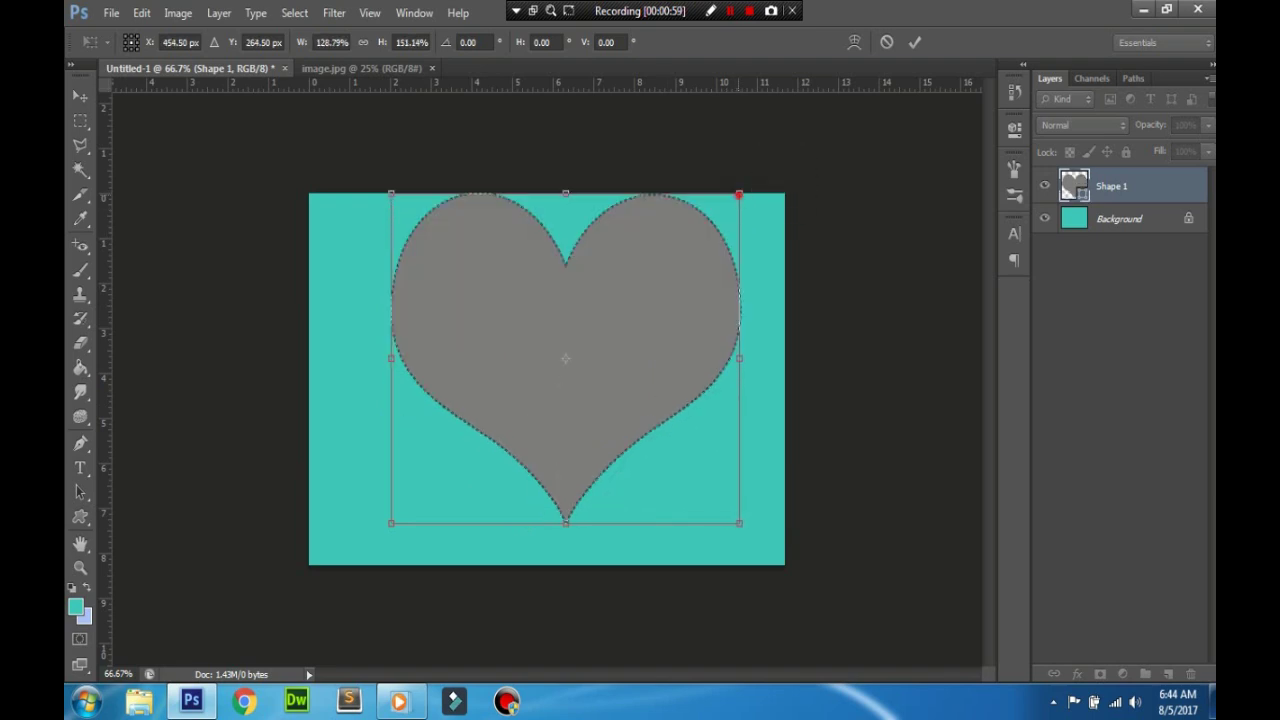
left_click_drag(739, 193, 736, 214)
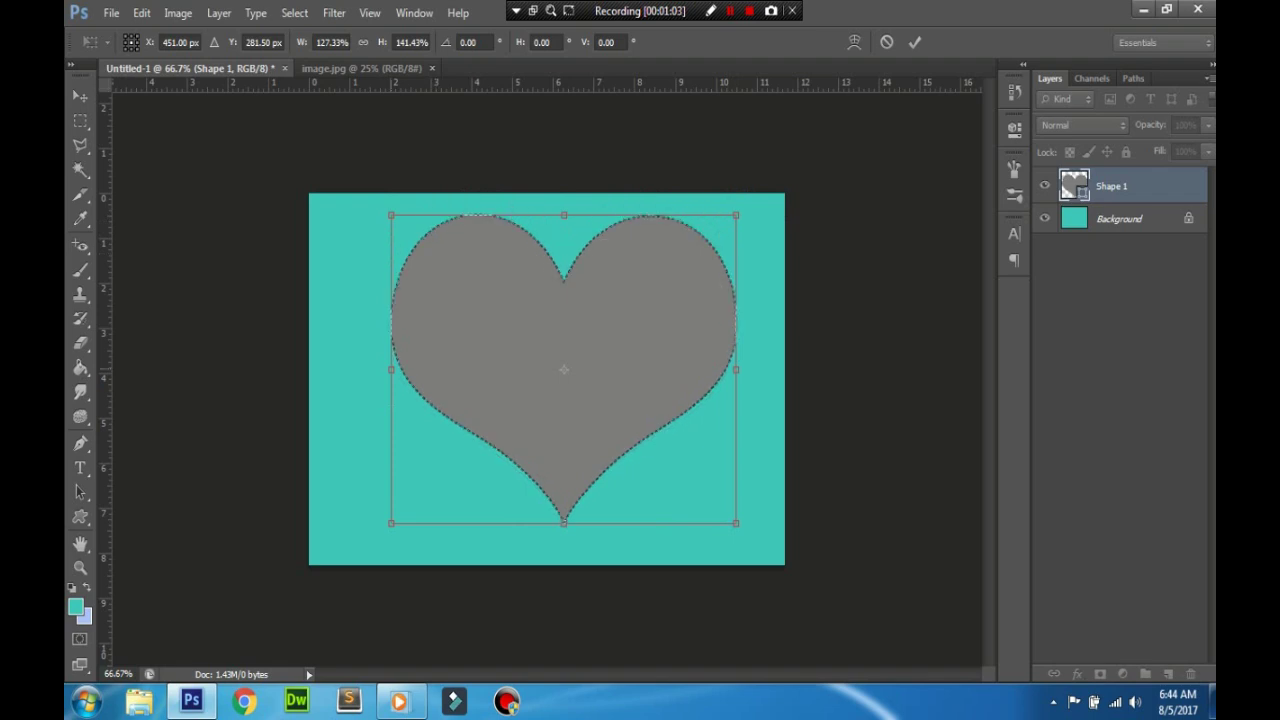
left_click_drag(391, 369, 348, 369)
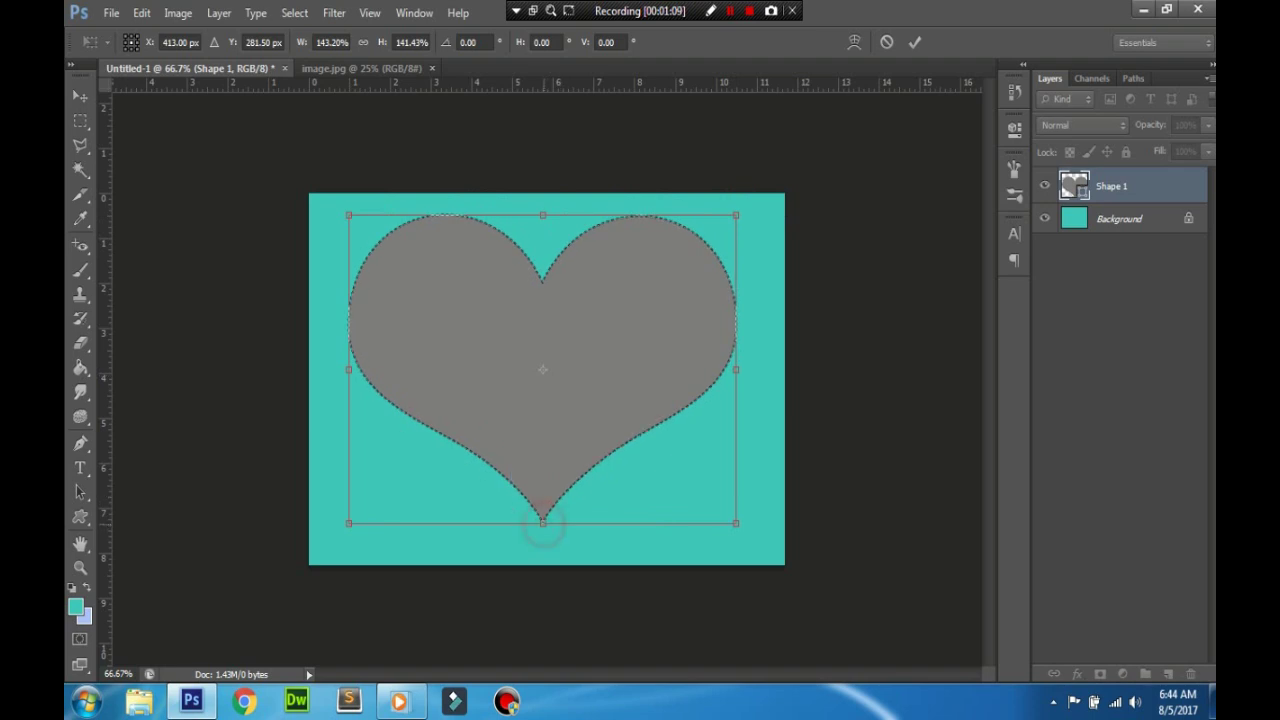
left_click_drag(543, 522, 543, 533)
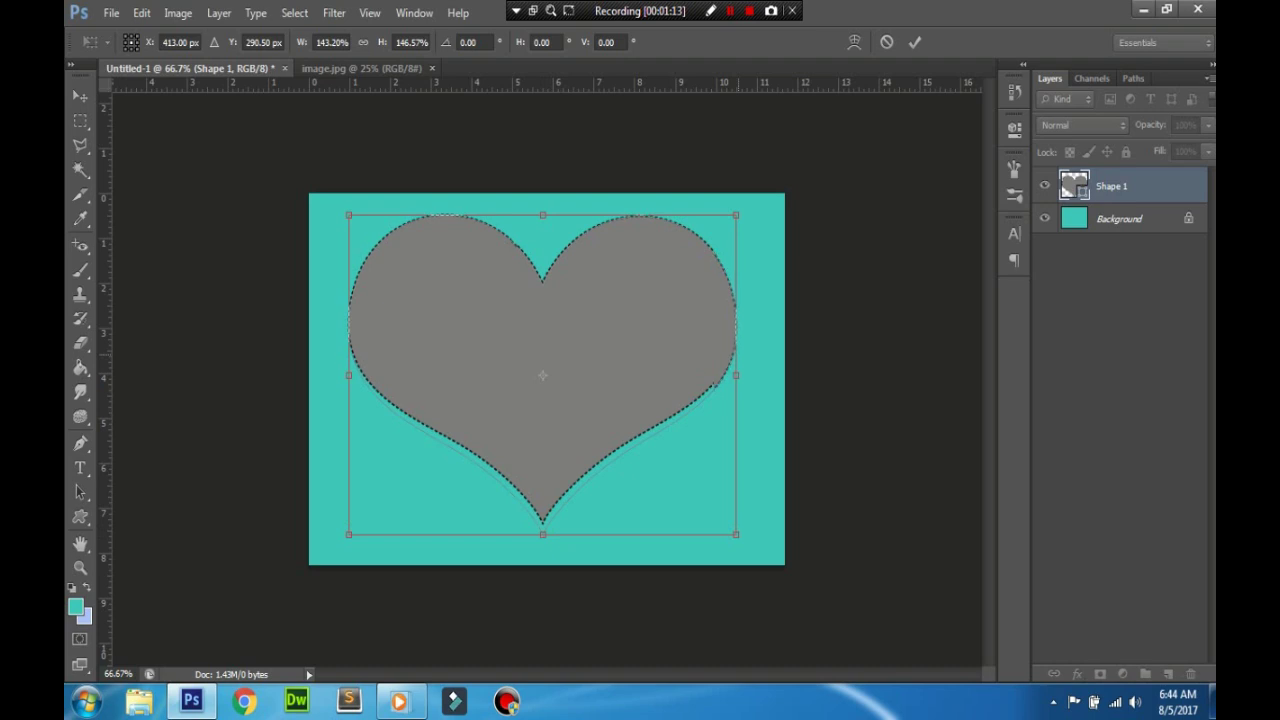
left_click_drag(736, 375, 749, 375)
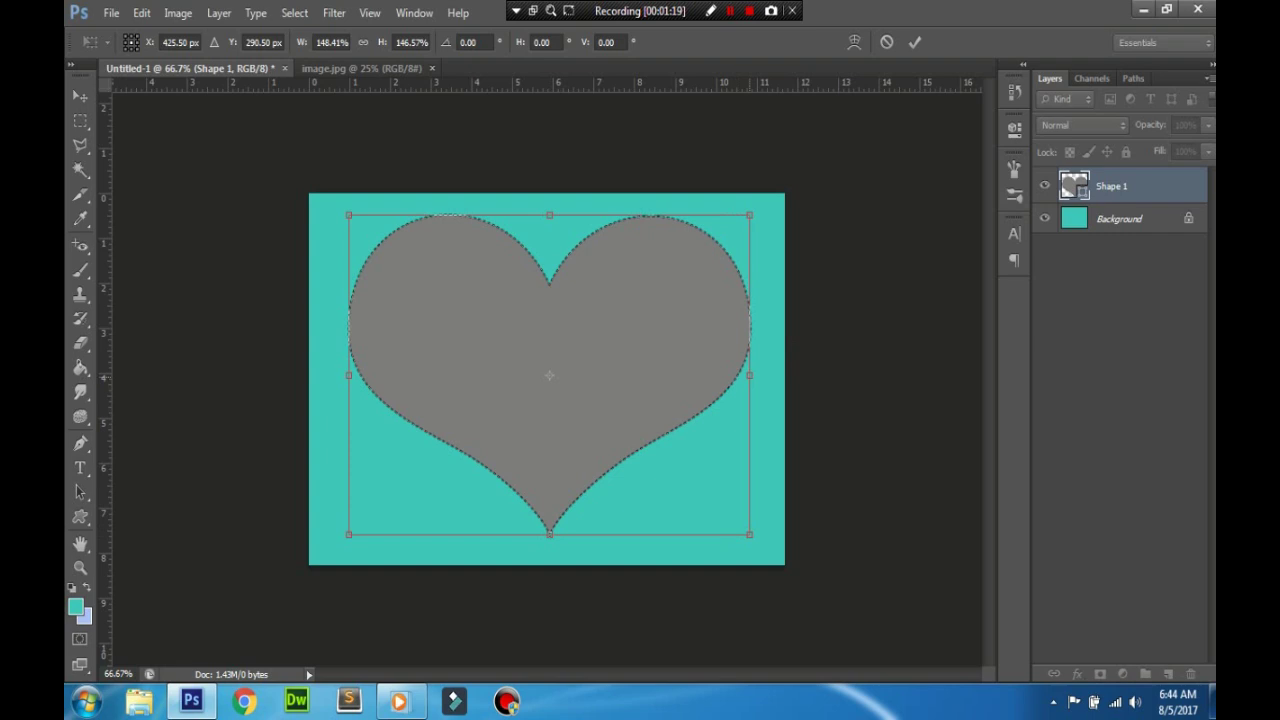
key("Return")
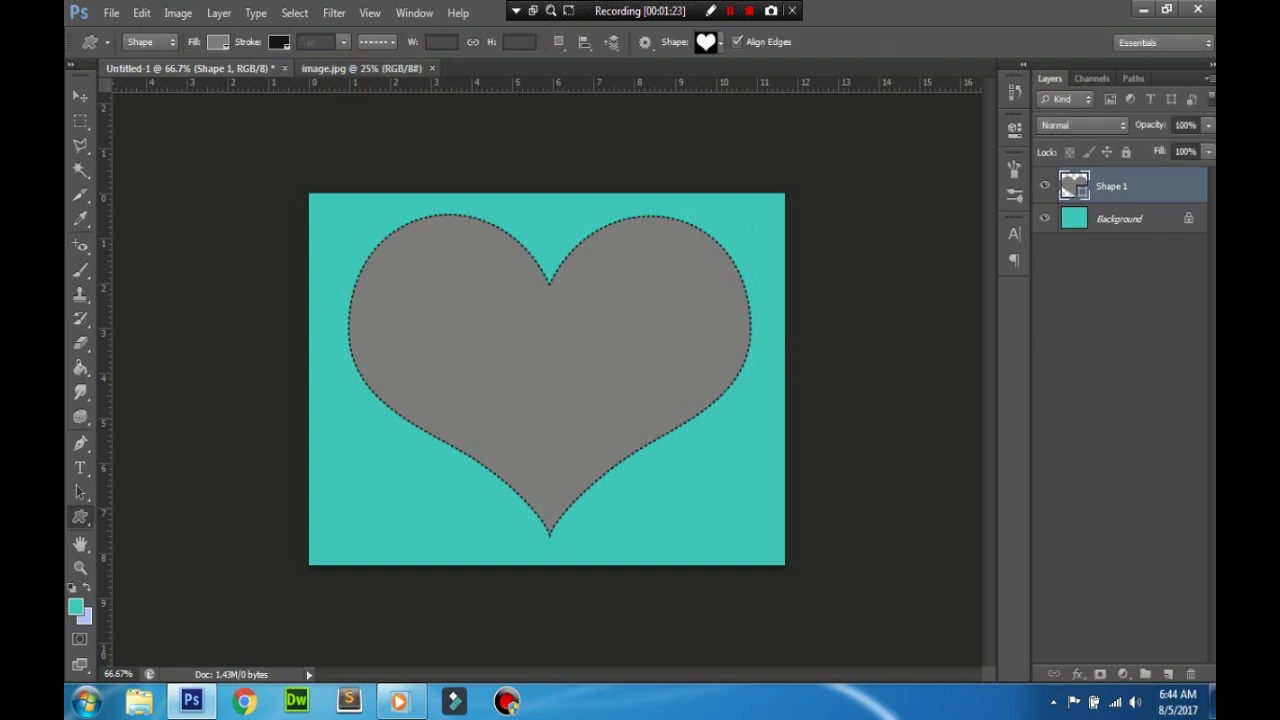
- Give the heart a solid-line outline stroke, then bring up the students photo document
key("ctrl+Tab")
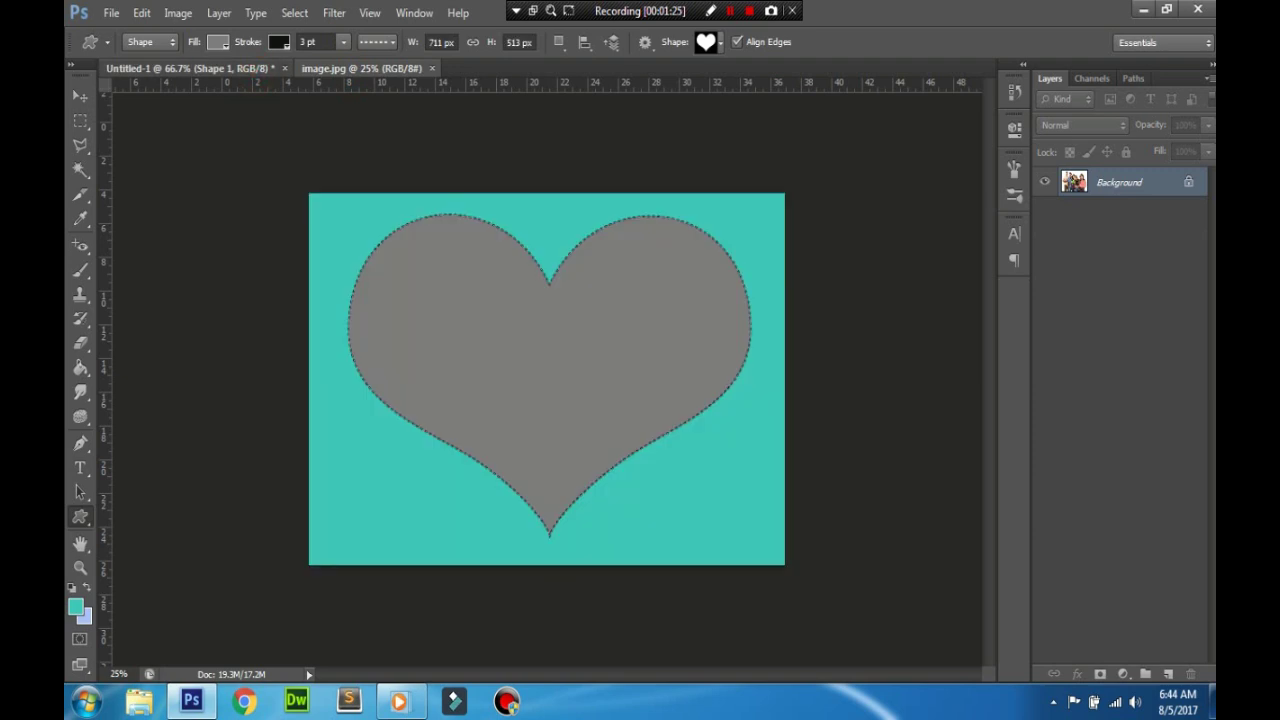
key("ctrl+Tab")
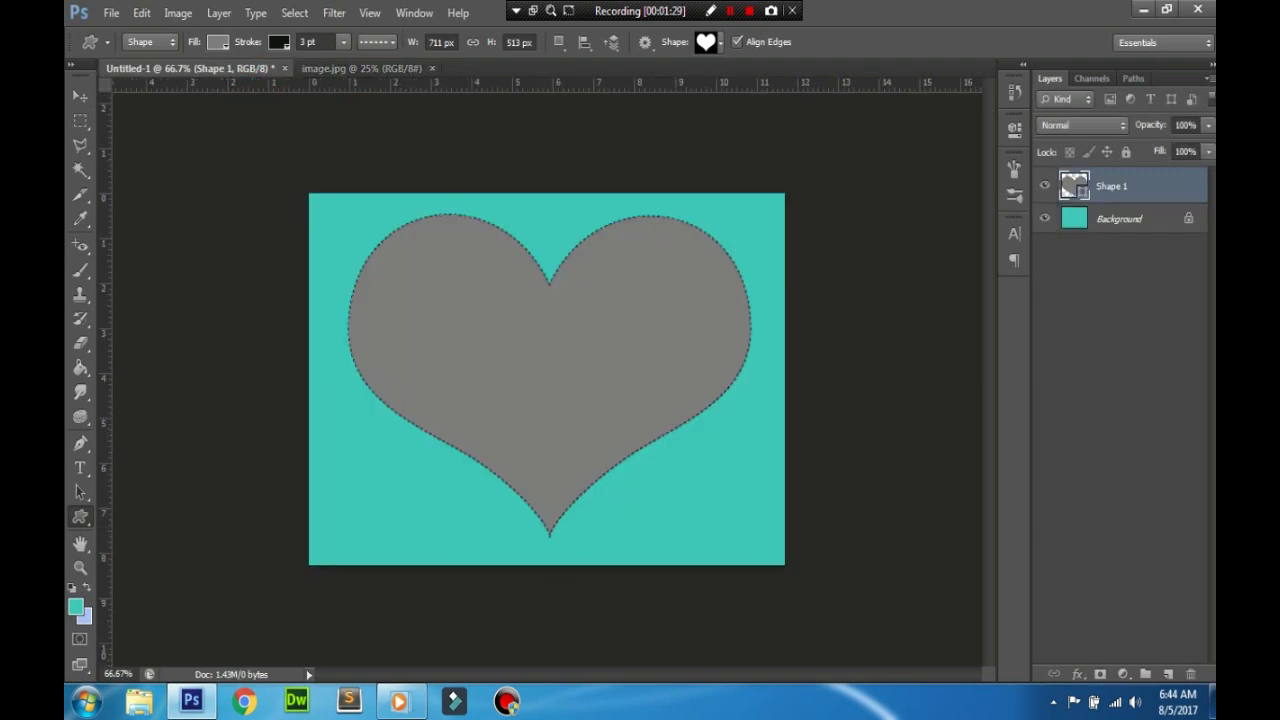
left_click(380, 42)
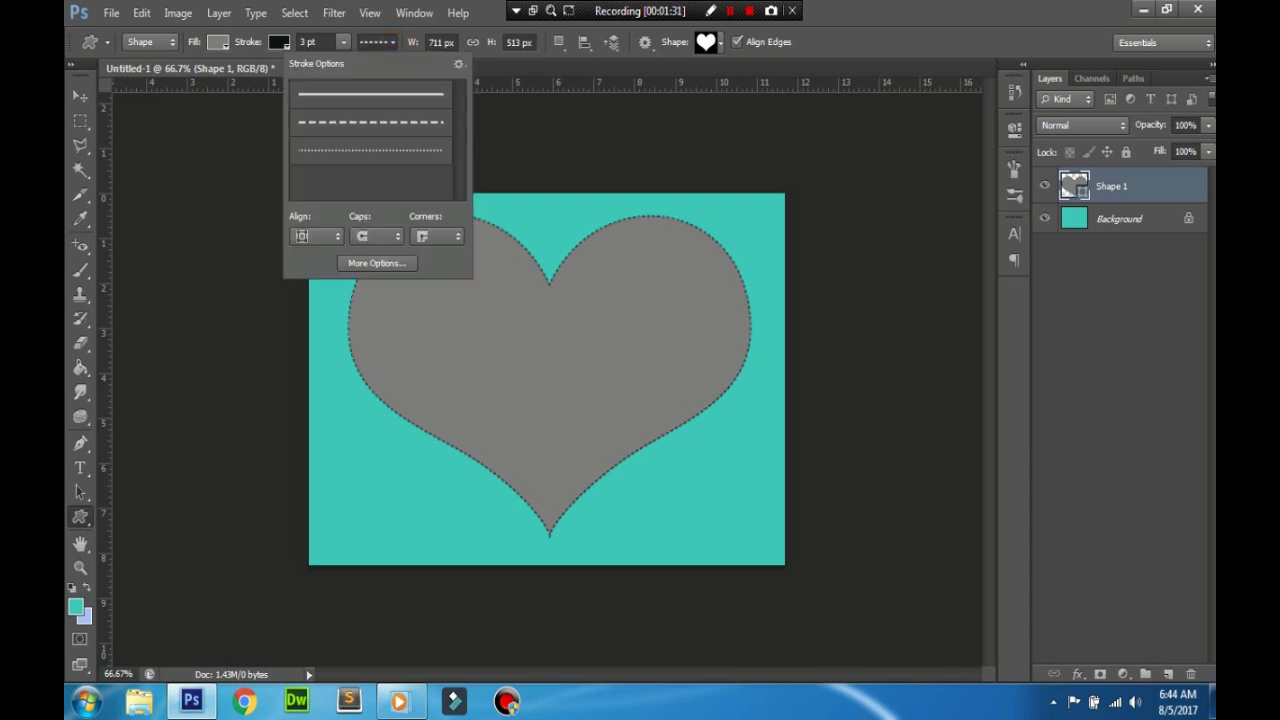
left_click(370, 94)
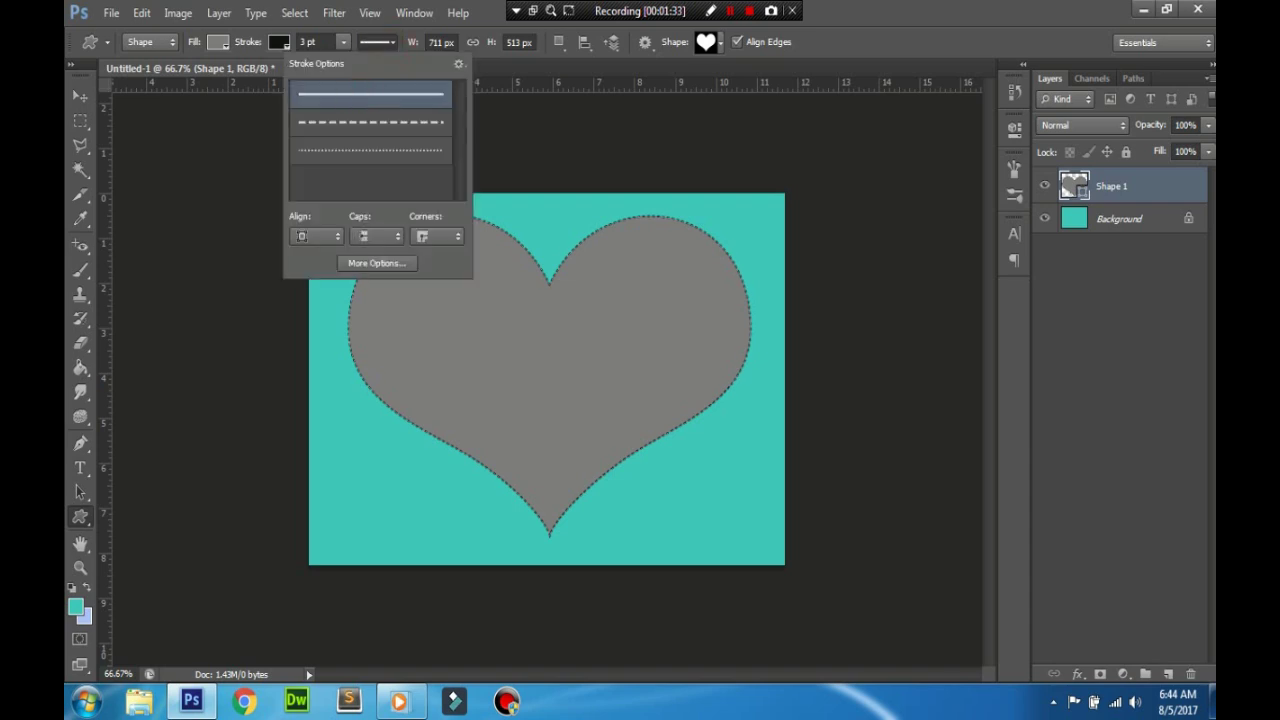
left_click(377, 42)
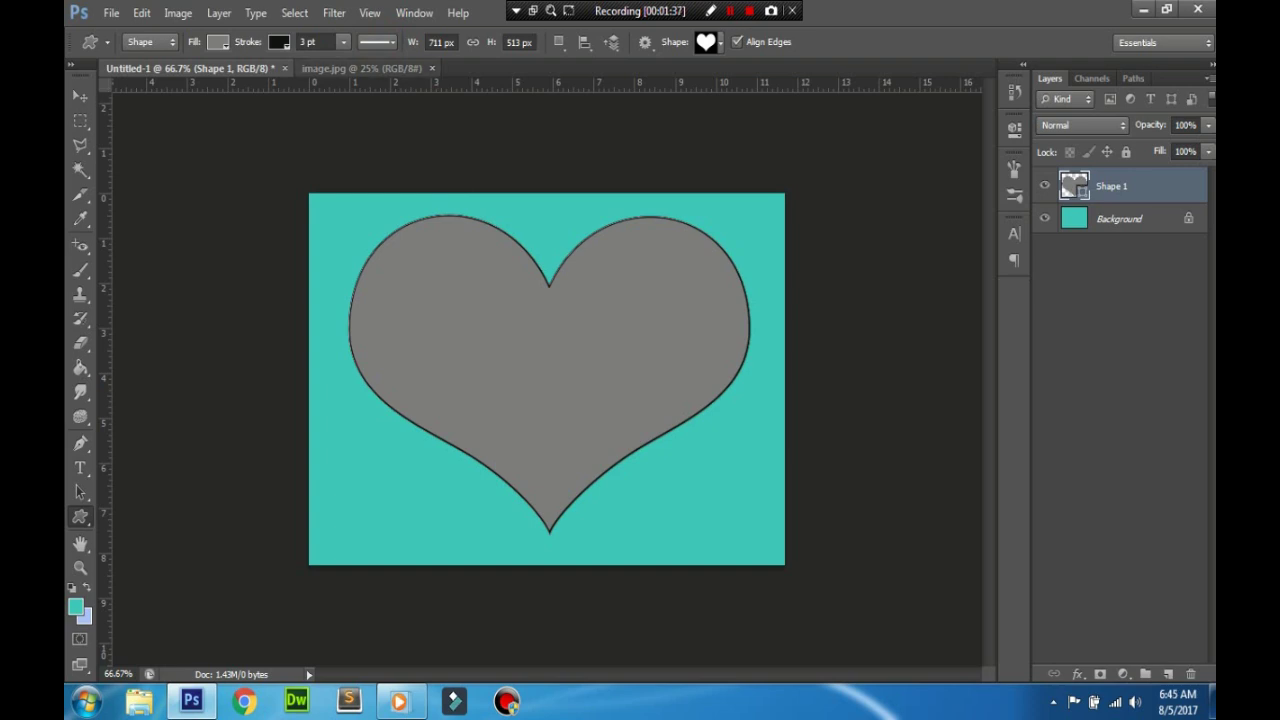
key("ctrl+Tab")
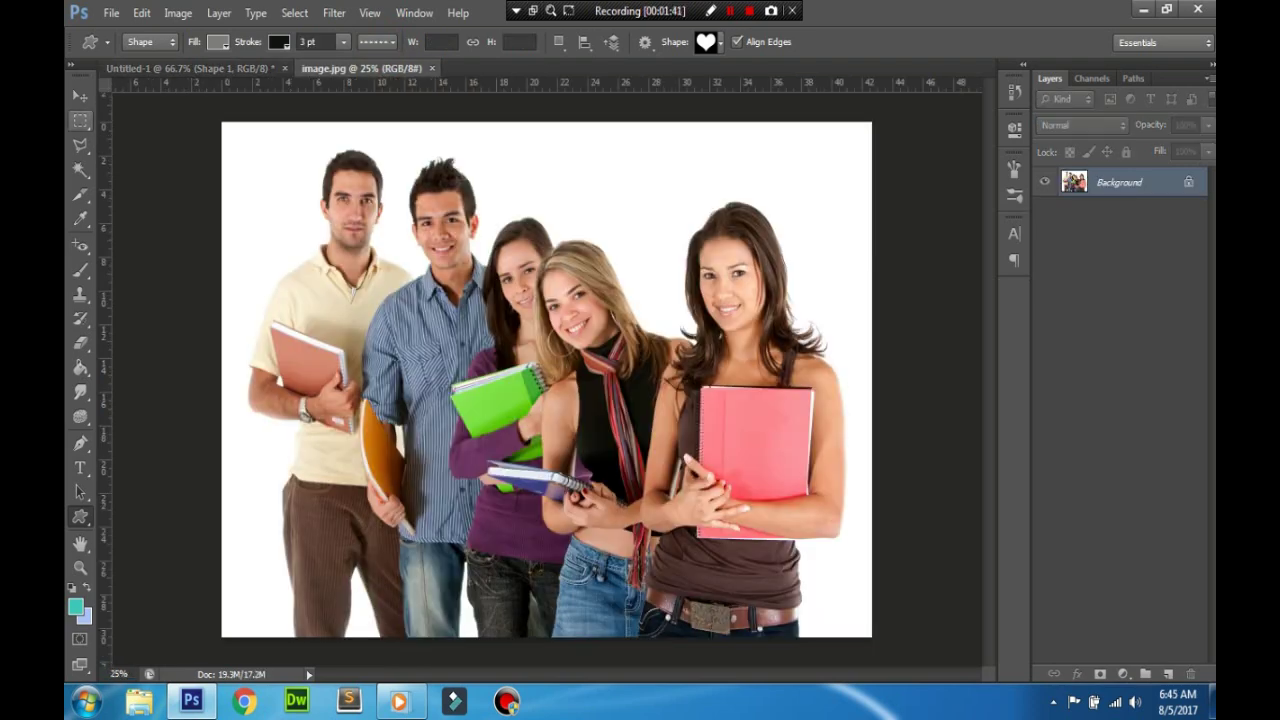
- Drag the students photo into the heart document as Layer 1 using the Move tool
left_click(80, 96)
left_click(265, 200)
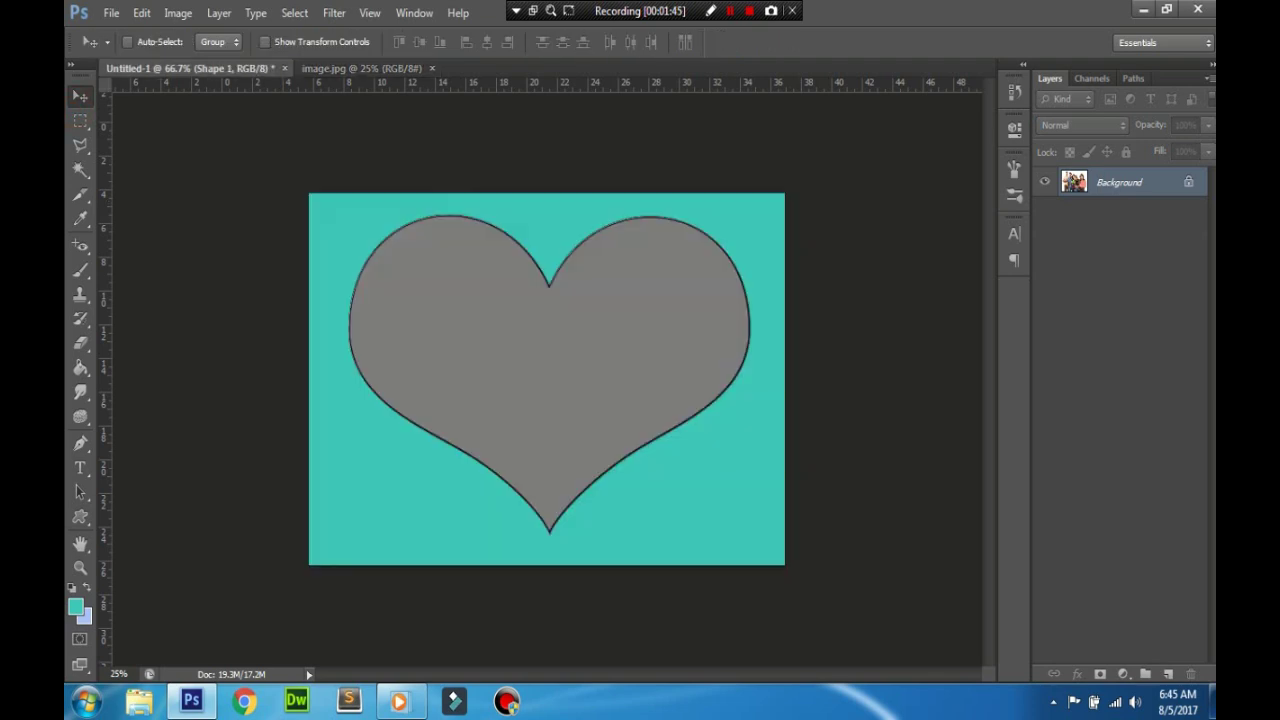
left_click_drag(265, 200, 550, 380)
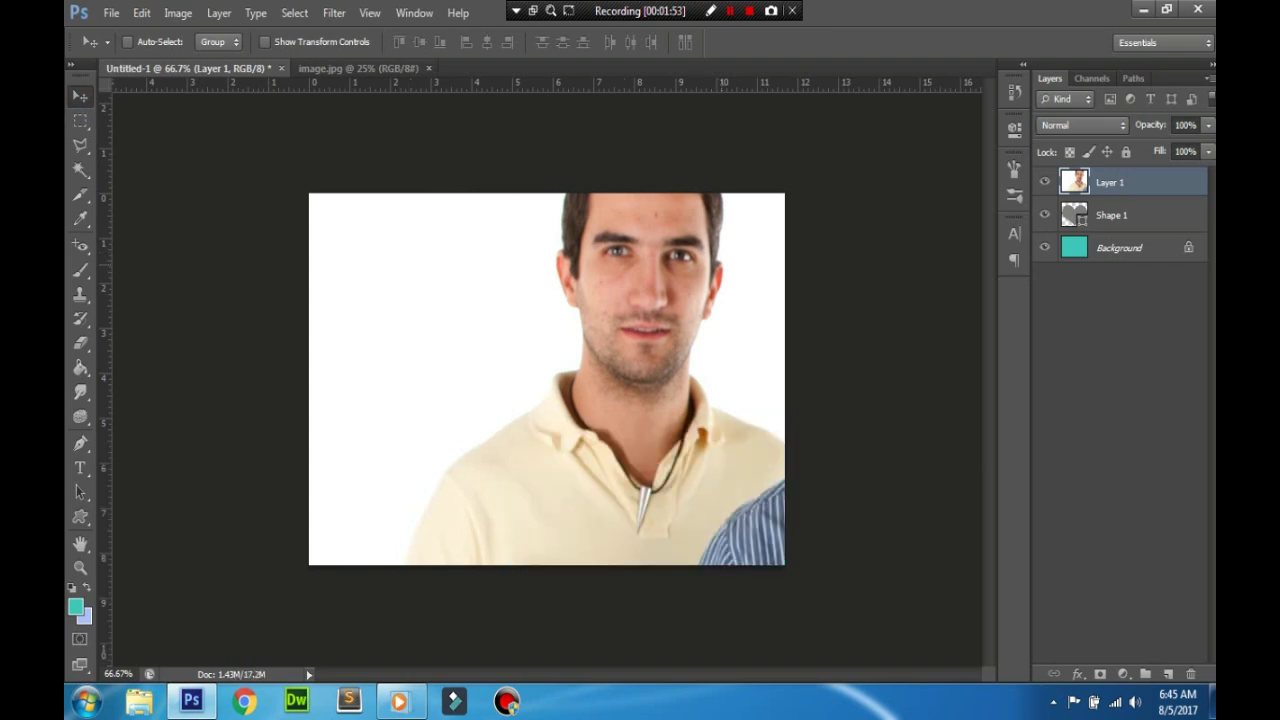
- Scale Layer 1's photo down with Free Transform so the whole group fits the canvas
key("ctrl+t")
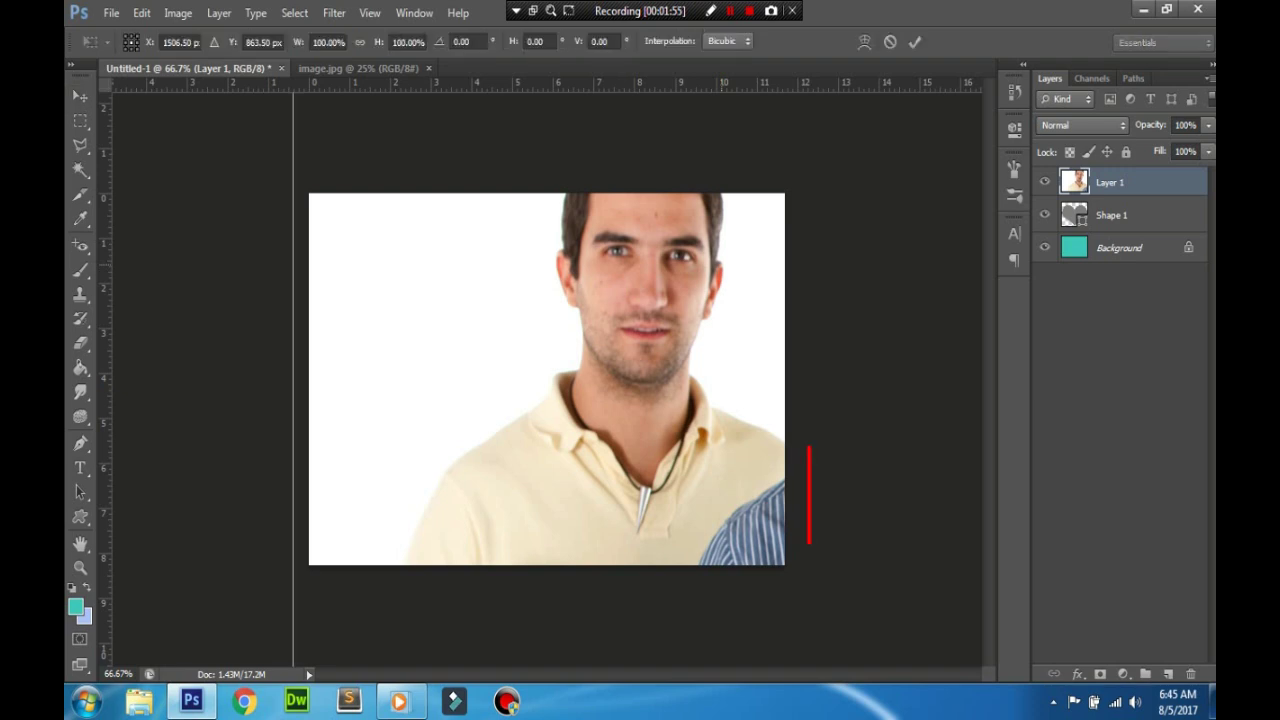
key("ctrl+minus")
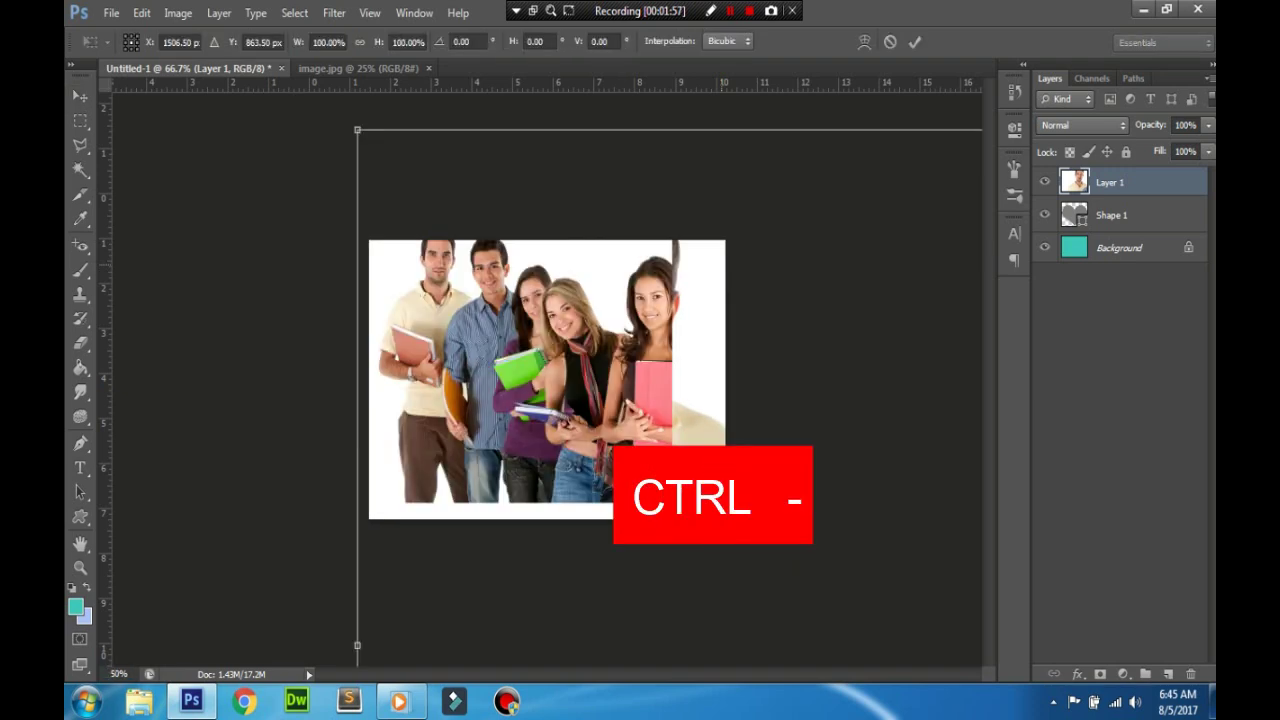
key("ctrl+minus")
key("ctrl+minus")
key("ctrl+minus")
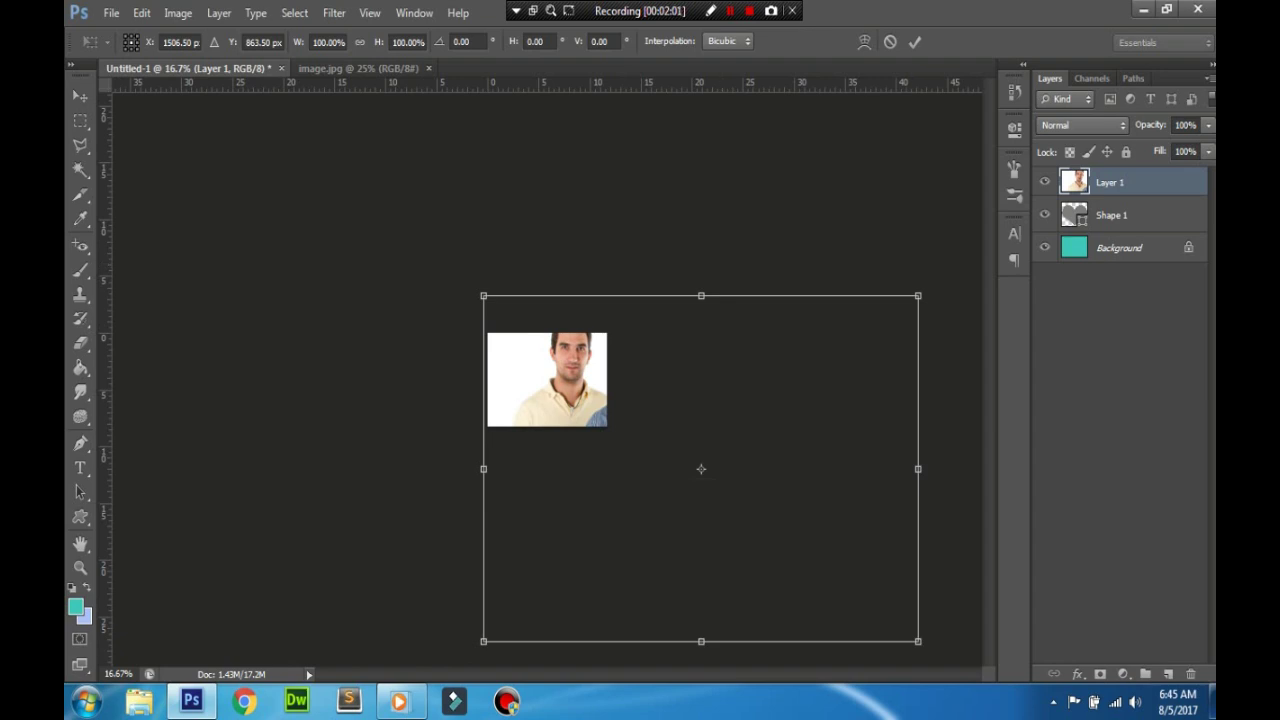
left_click_drag(918, 641, 651, 428)
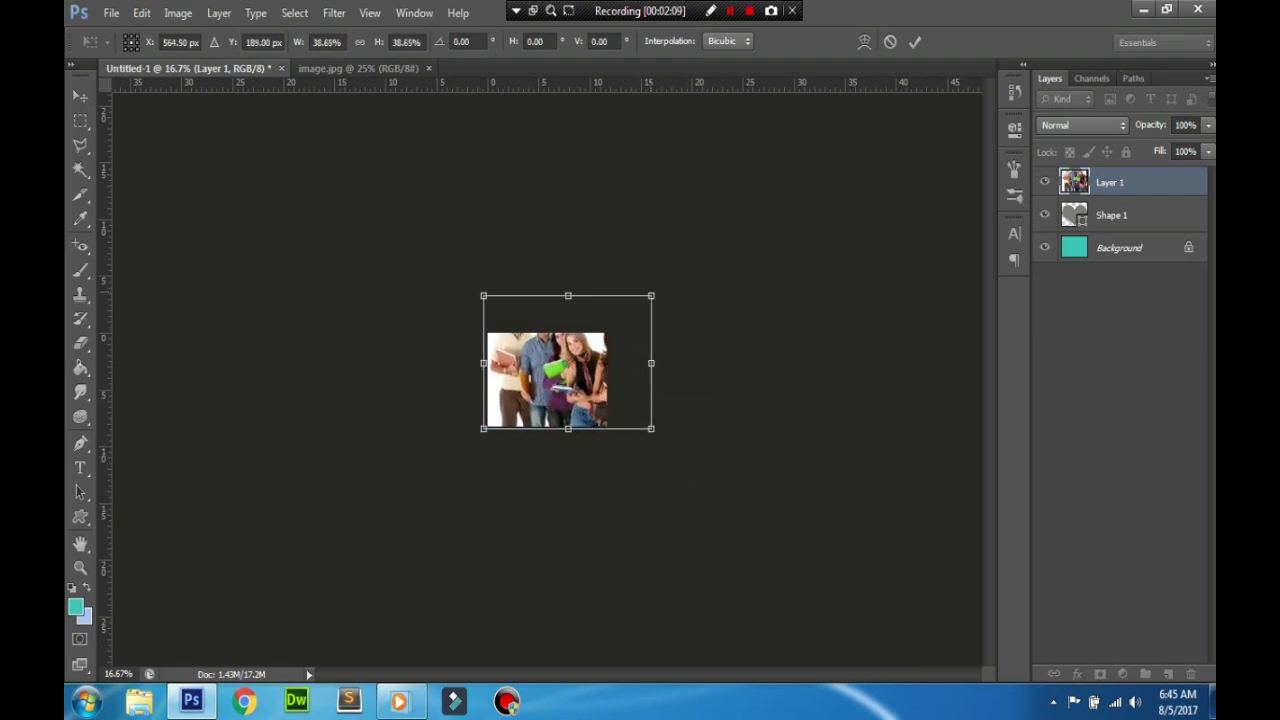
left_click_drag(651, 296, 607, 332)
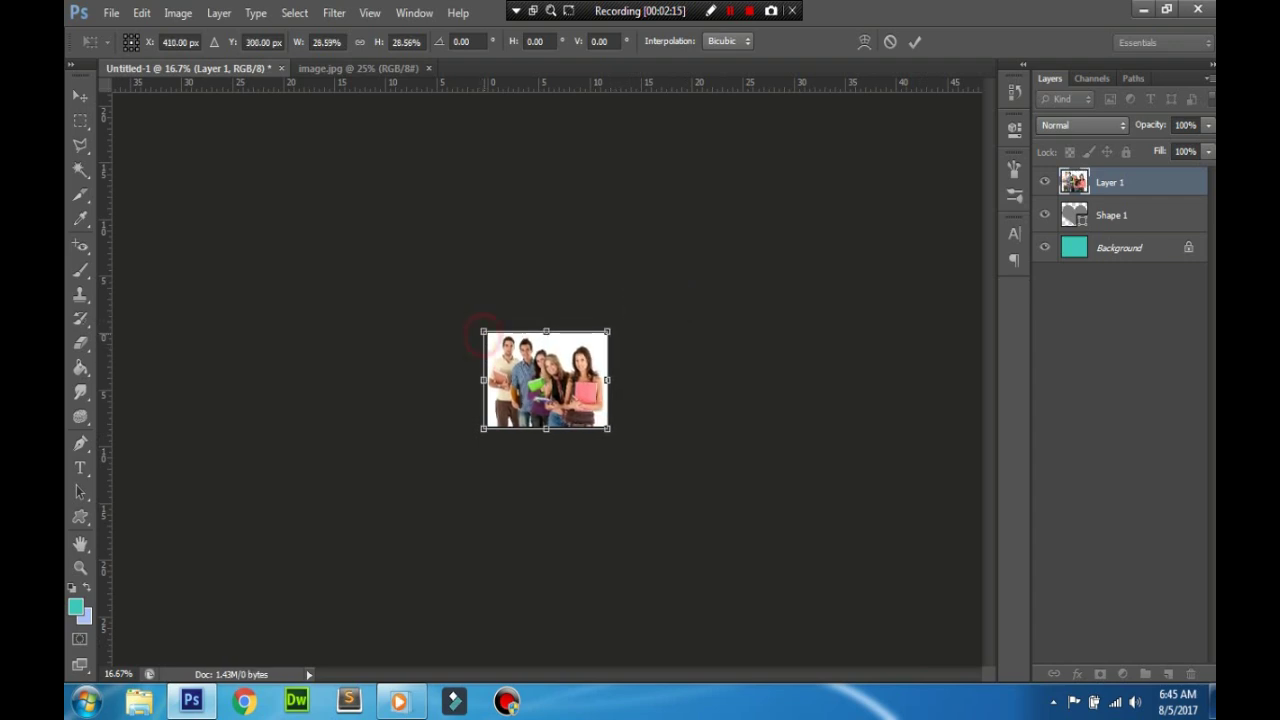
left_click_drag(483, 331, 487, 333)
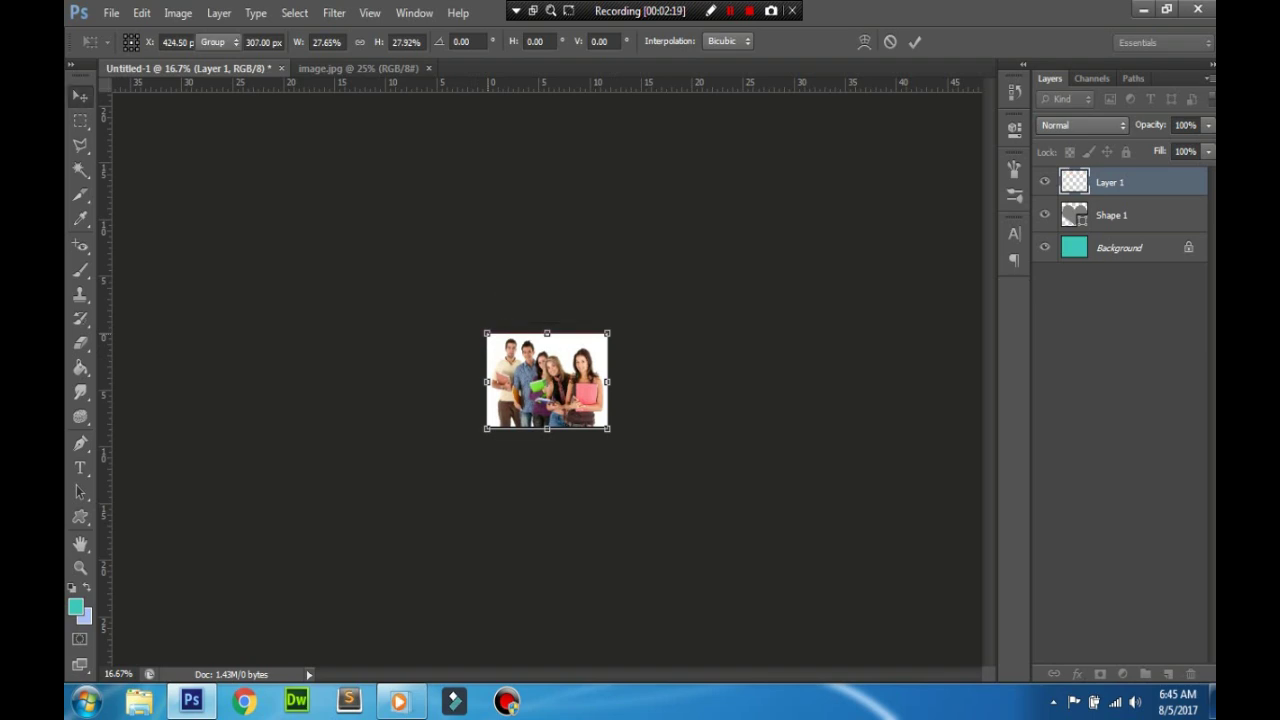
key("Return")
key("ctrl+plus")
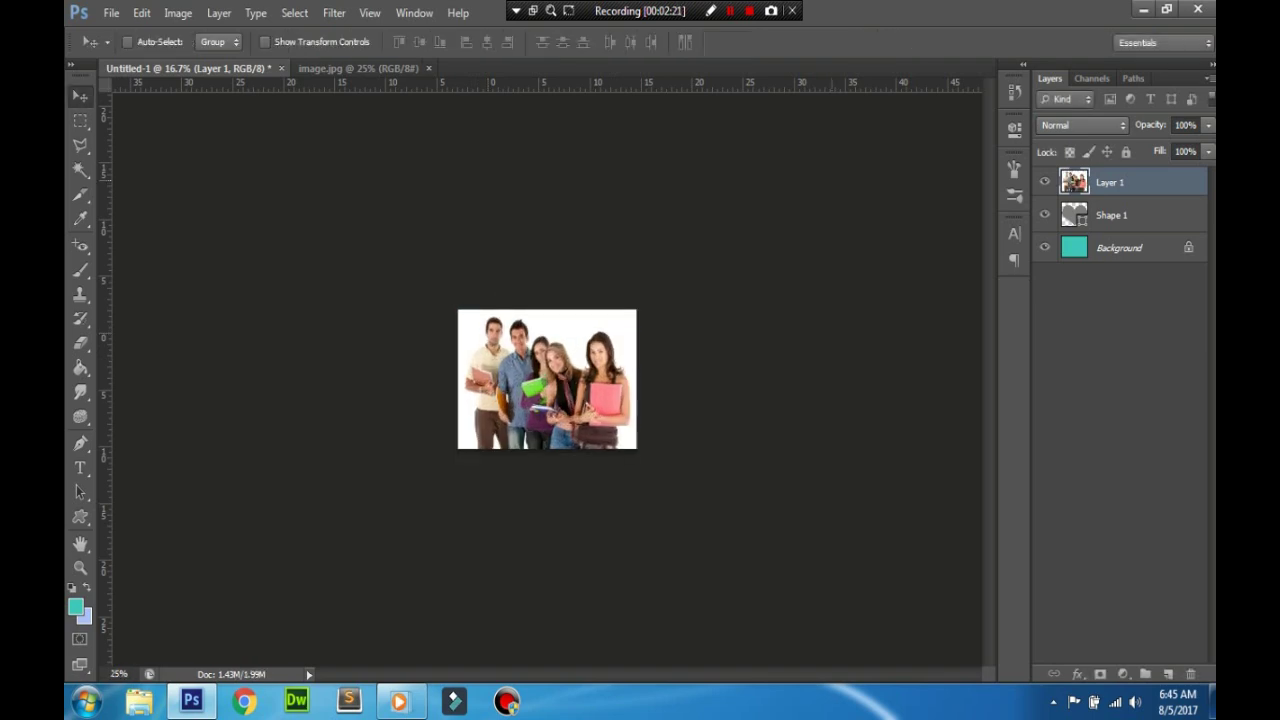
- Clip the Layer 1 photo to the Shape 1 heart with Create Clipping Mask
key("ctrl+plus")
key("ctrl+plus")
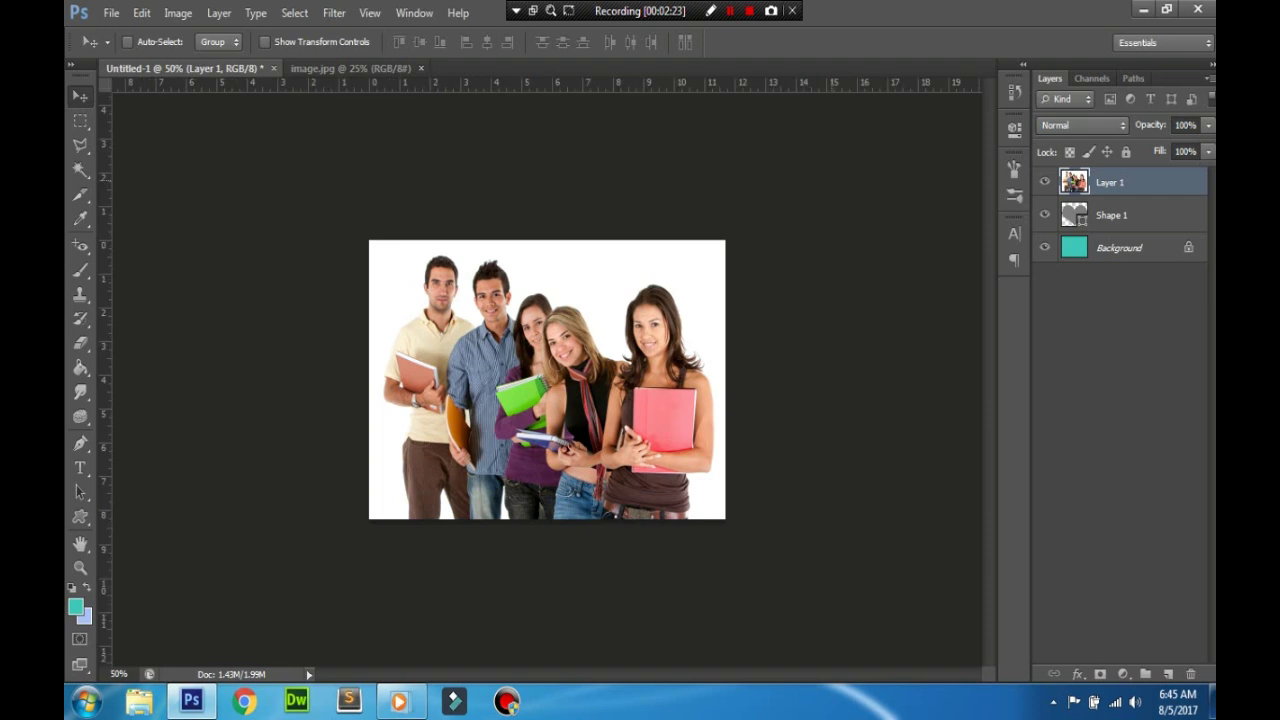
key("ctrl+plus")
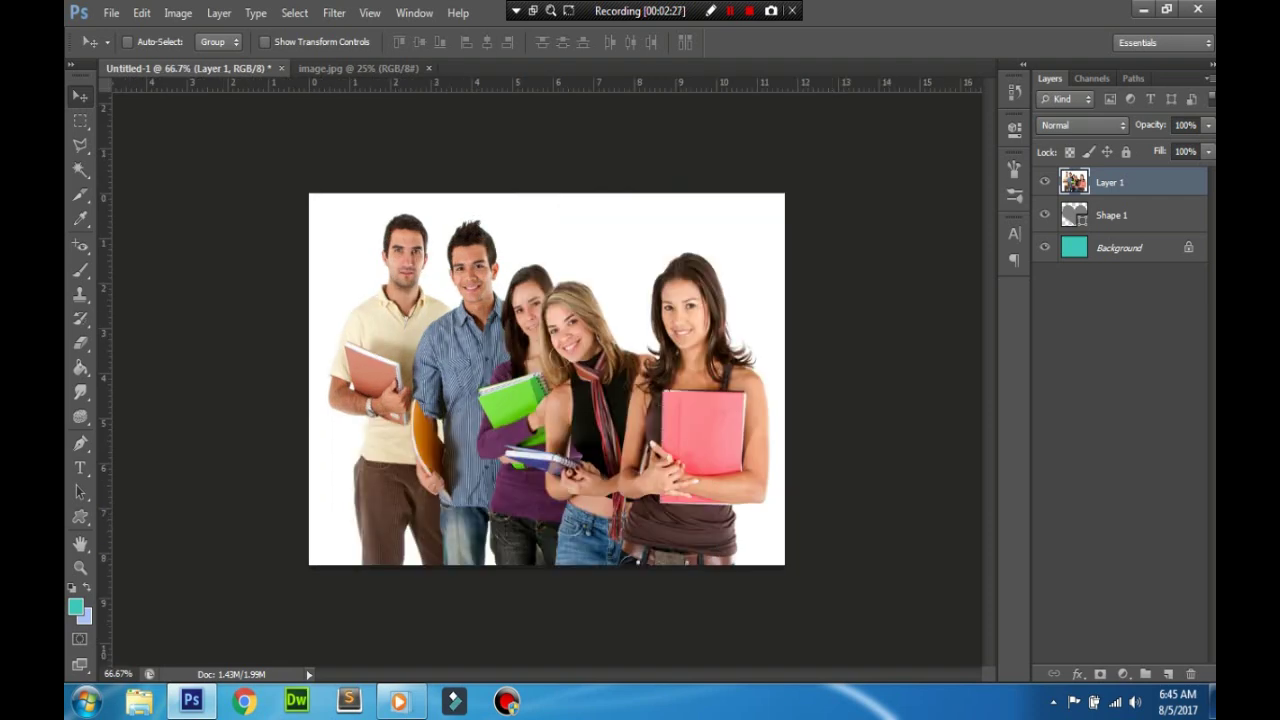
left_click(1131, 205)
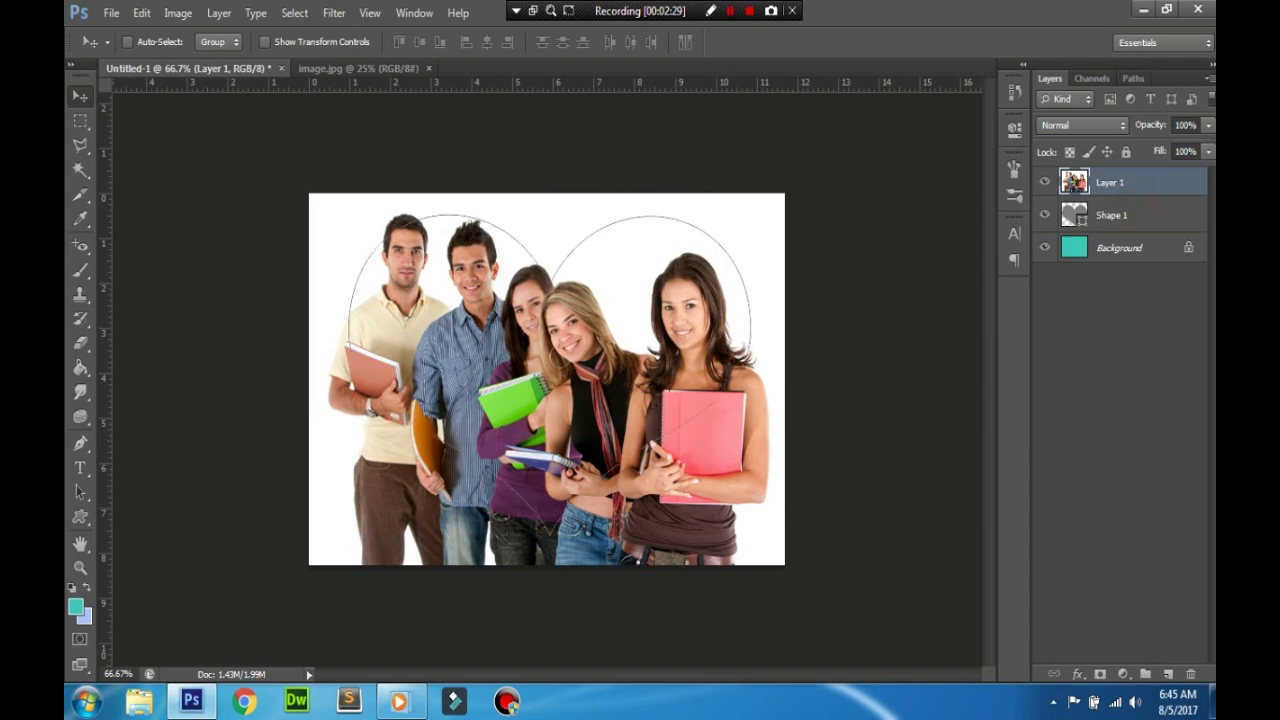
key("alt+bracketright")
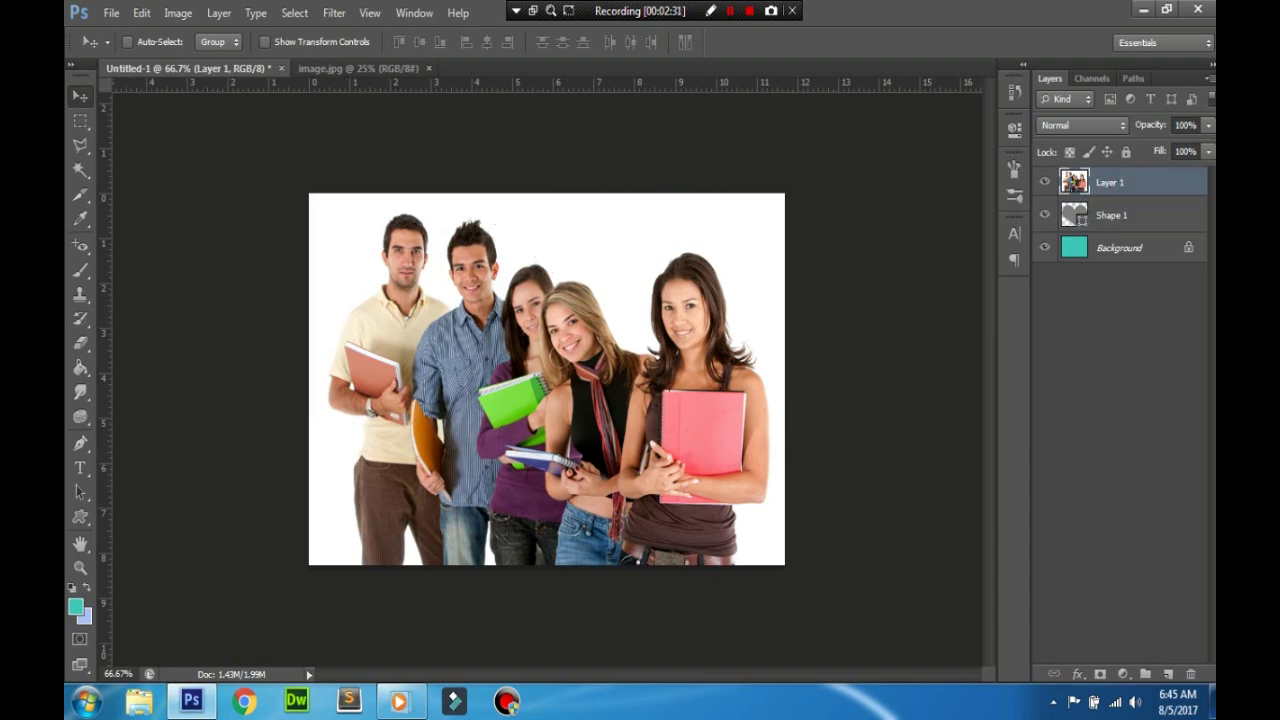
right_click(1124, 182)
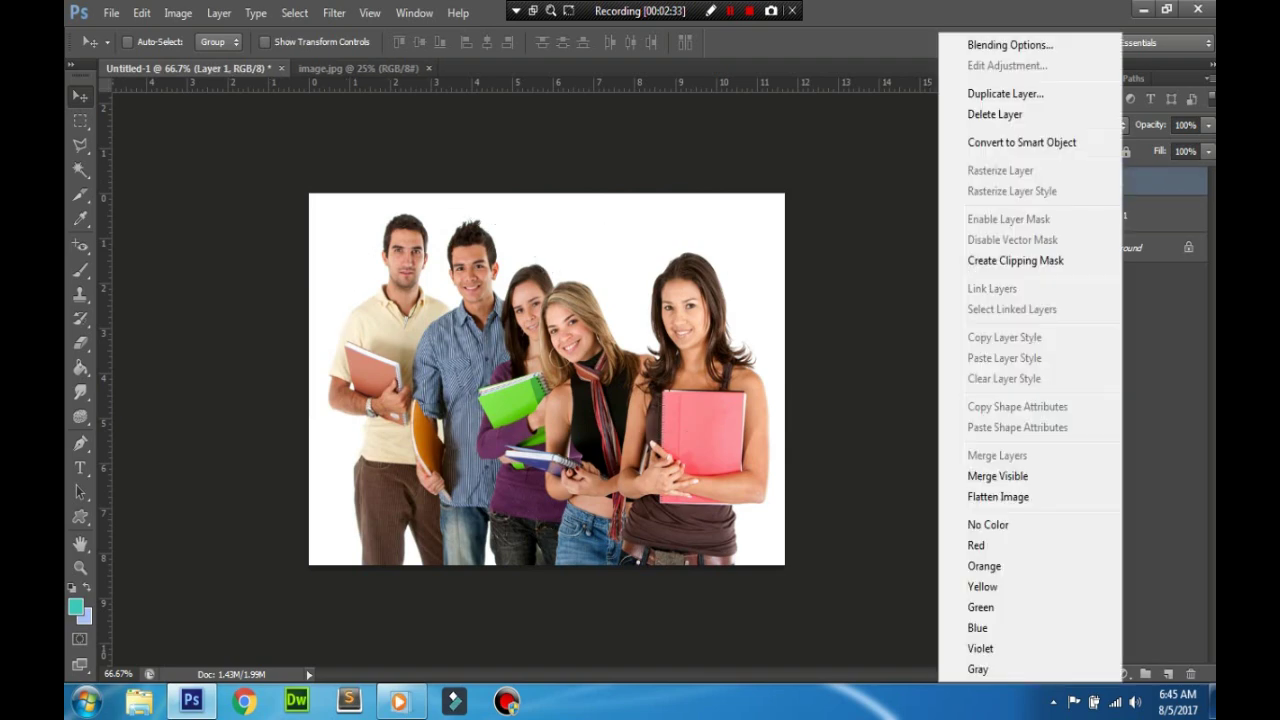
left_click(1015, 260)
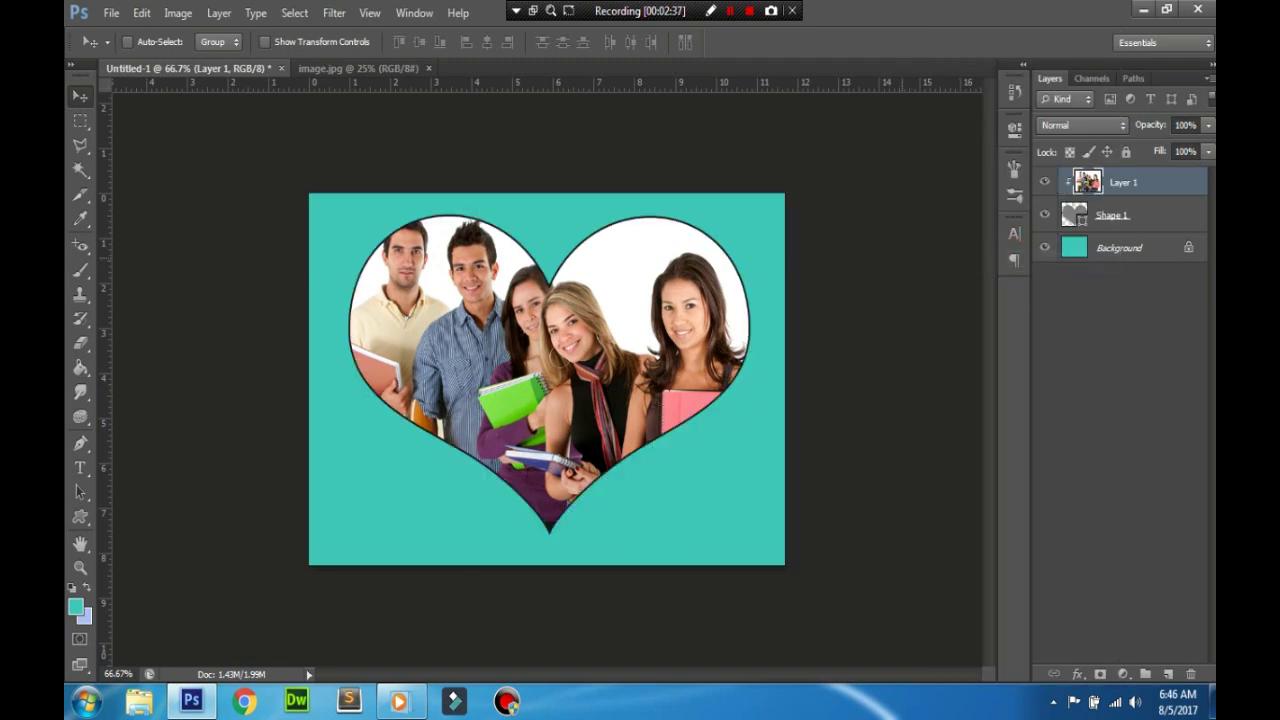
- Free-transform the clipped photo, dragging corners inward to about 86% size
key("ctrl+t")
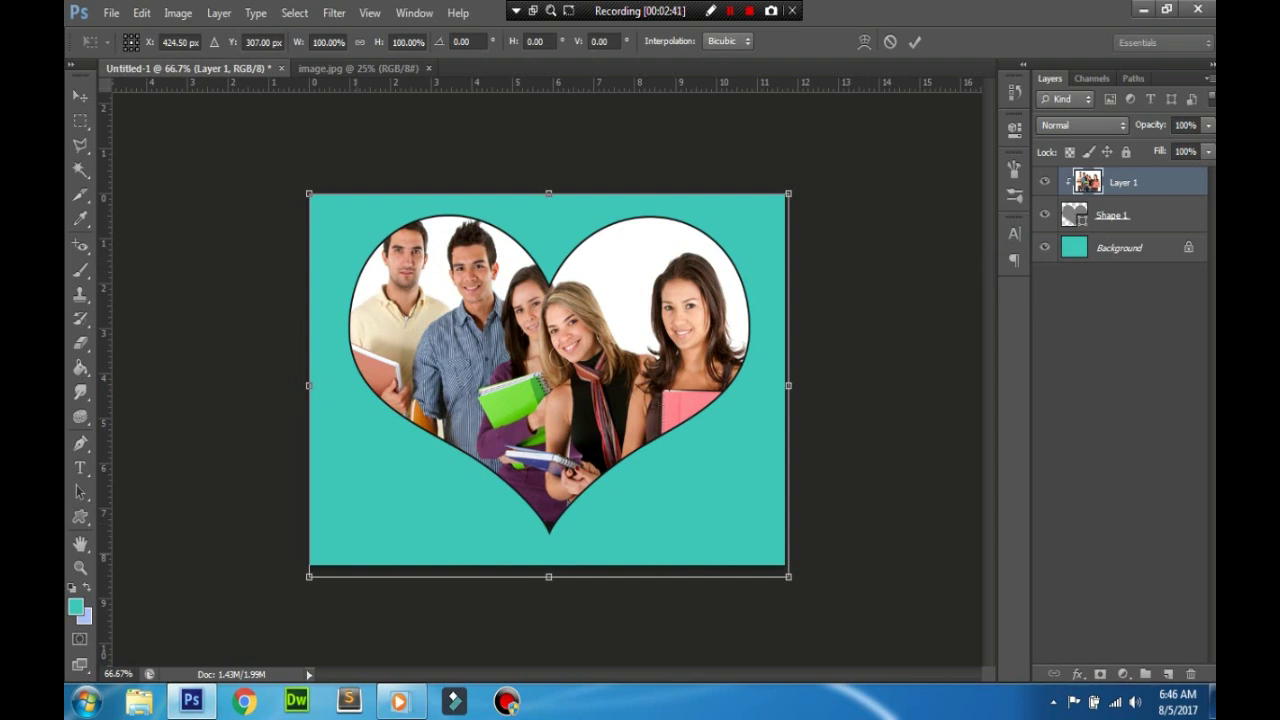
left_click_drag(309, 576, 338, 553)
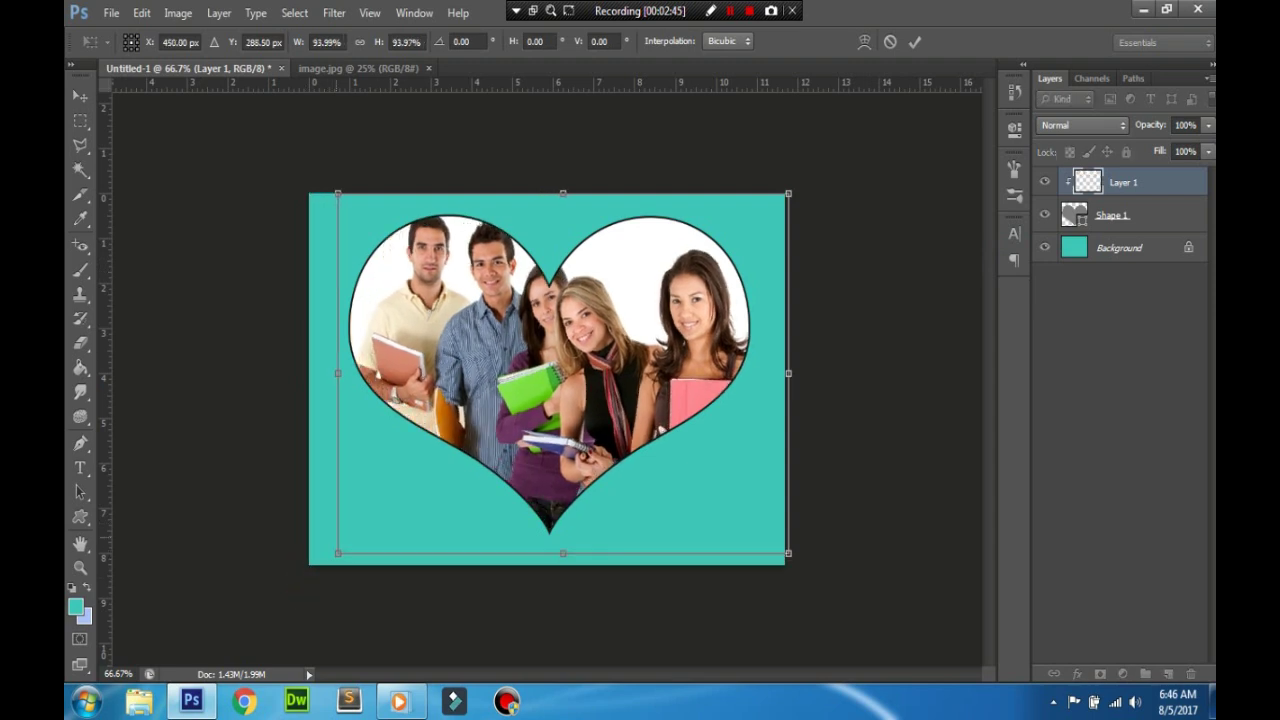
mouse_move(790, 553)
left_mouse_down()
mouse_move(758, 528)
mouse_move(766, 535)
left_mouse_up()
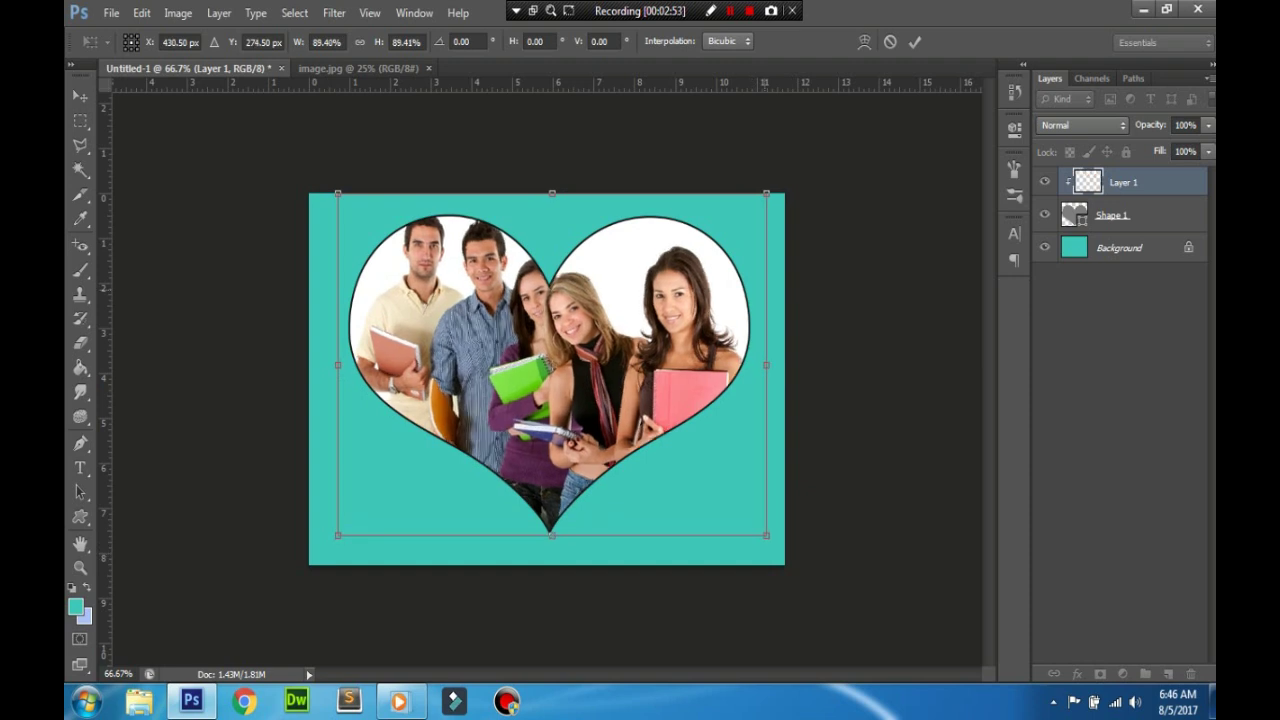
mouse_move(766, 194)
left_mouse_down()
mouse_move(748, 208)
mouse_move(780, 185)
left_mouse_up()
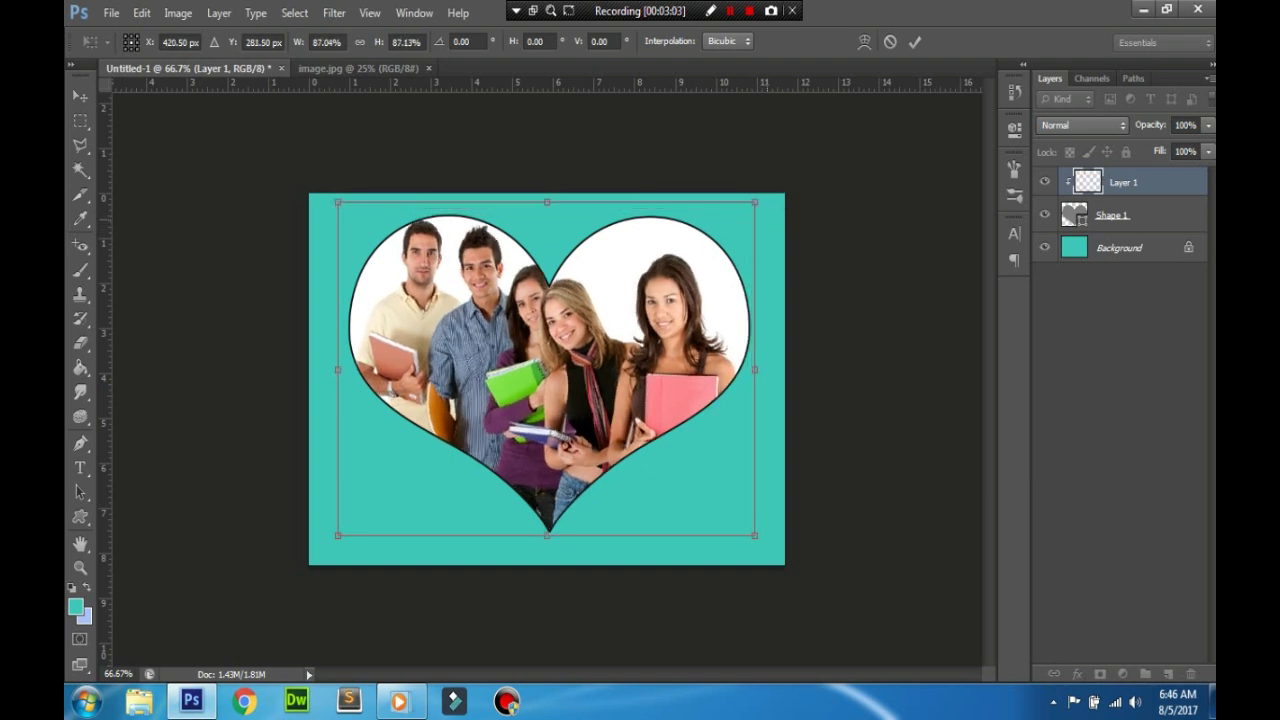